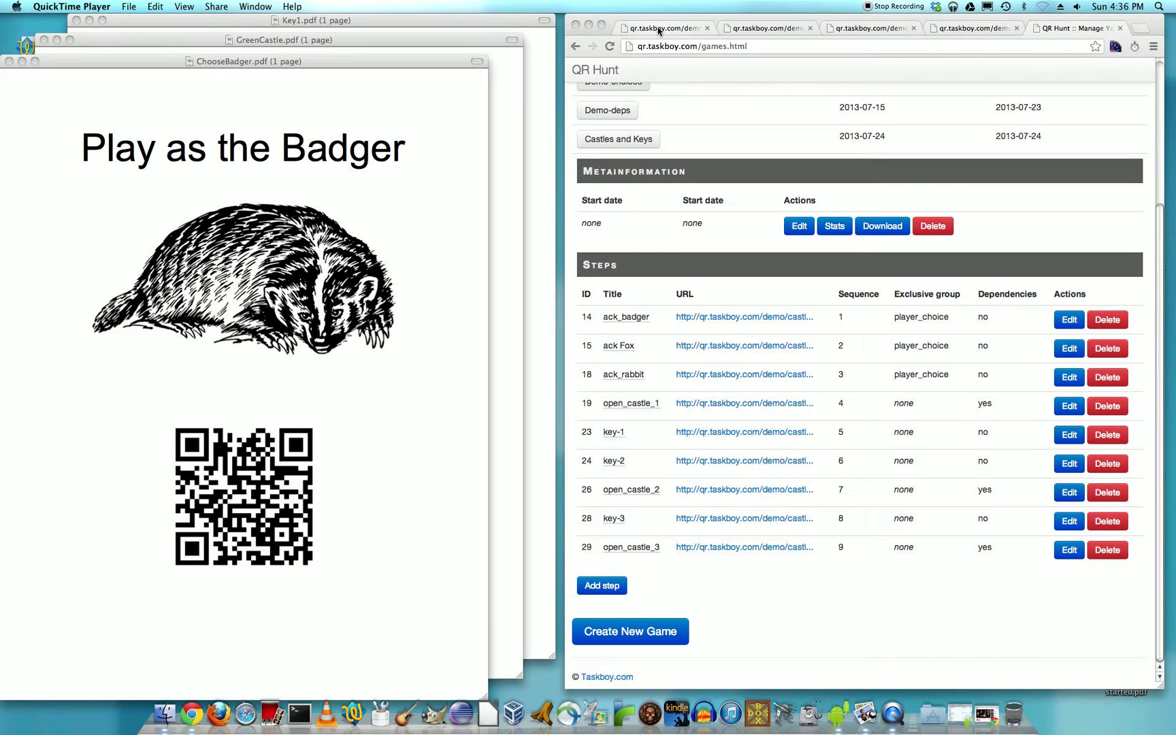
View the Badger welcome page and highlight the session_id parameter in its address.
left_click(658, 30)
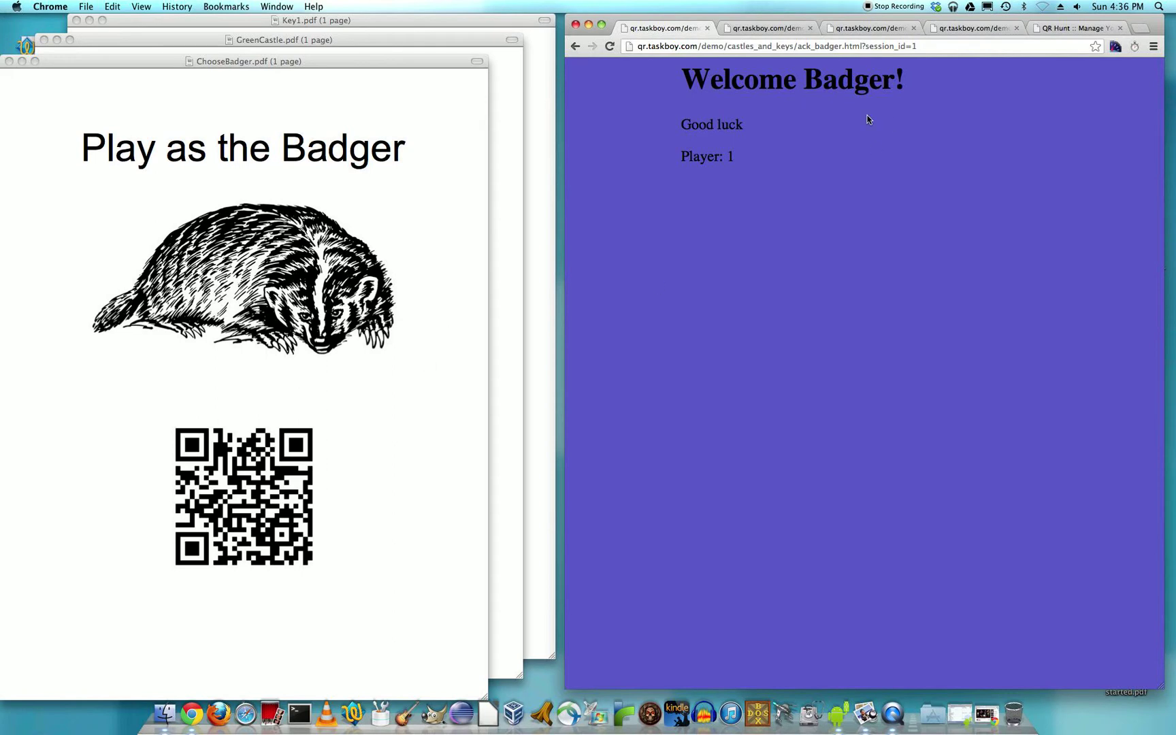
left_click(709, 47)
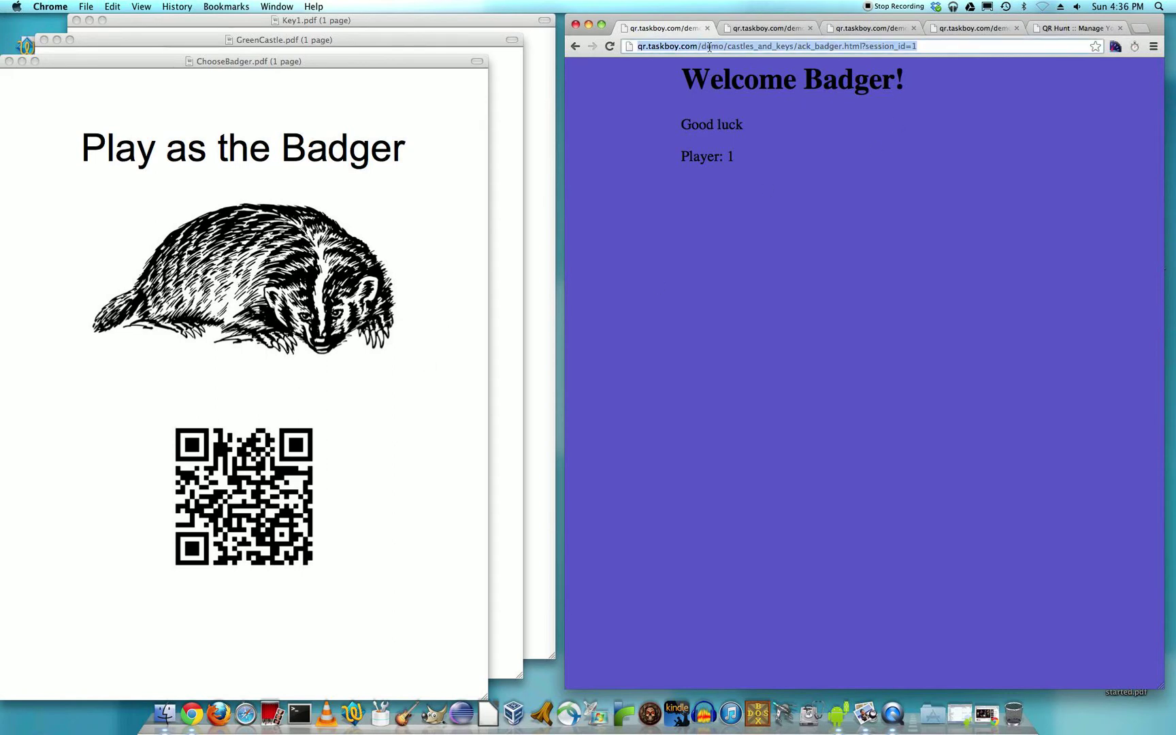
left_click(878, 46)
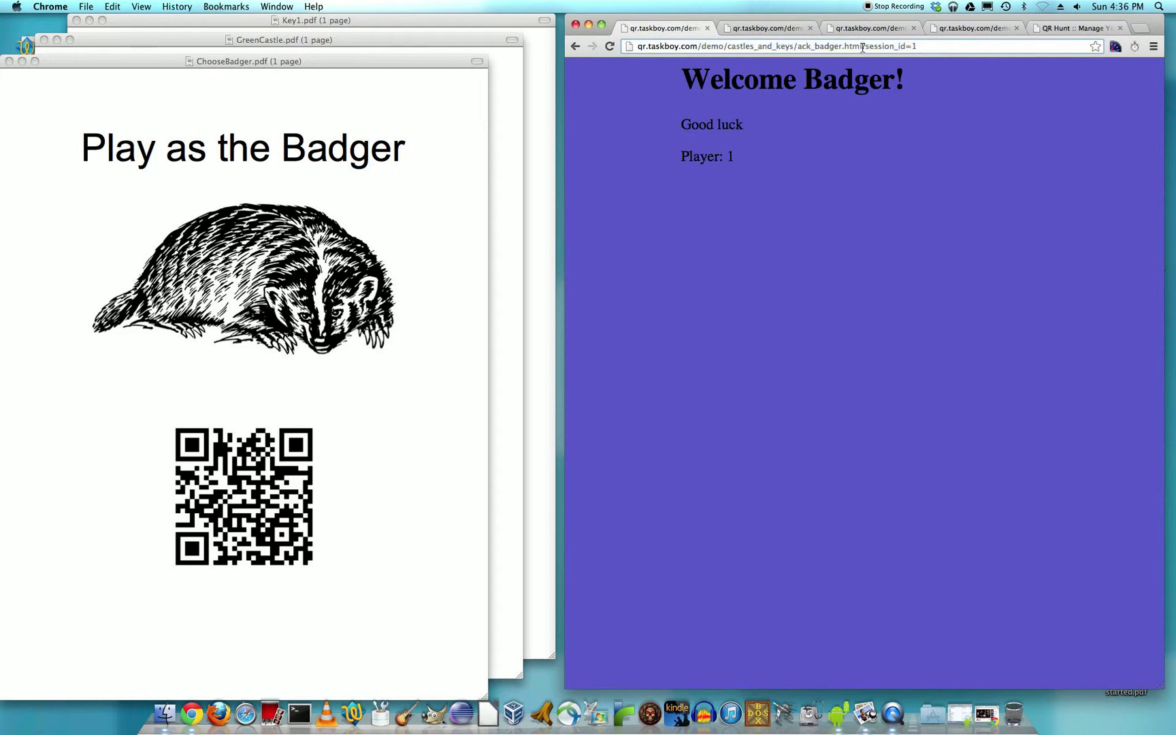
left_click_drag(862, 46, 932, 48)
Bring GreenCastle.pdf to the front and examine the castle_locked.html page and its address.
left_click(419, 40)
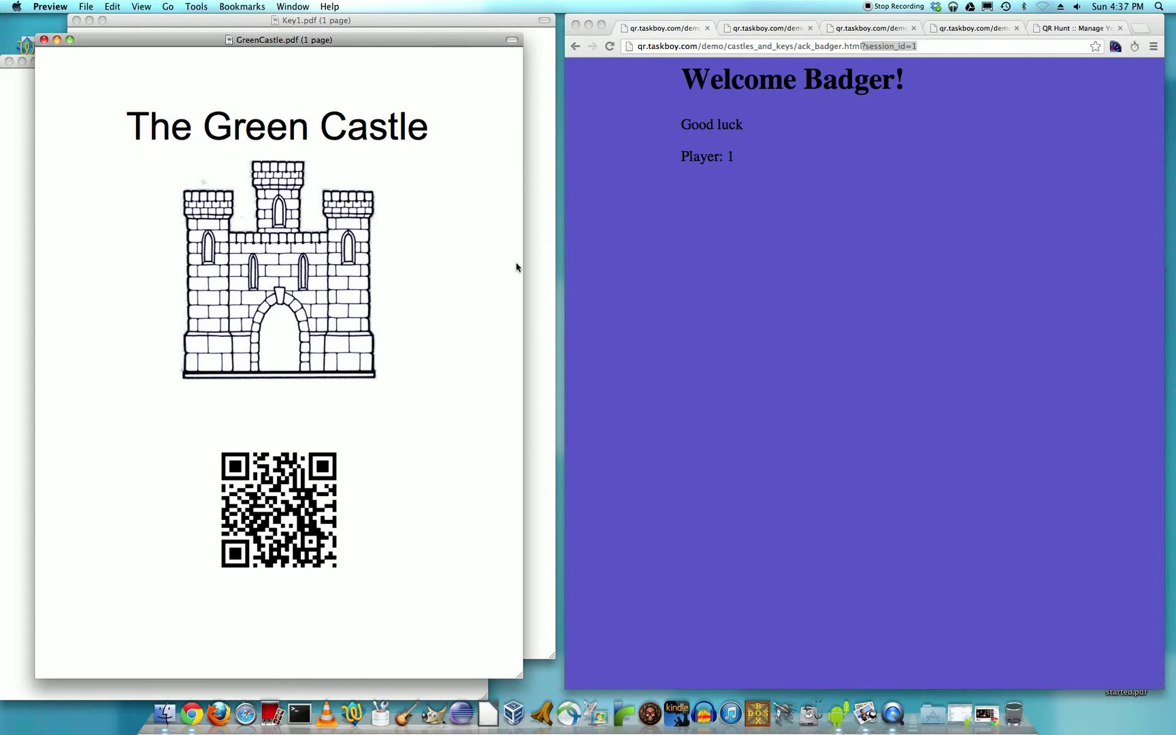
left_click(859, 30)
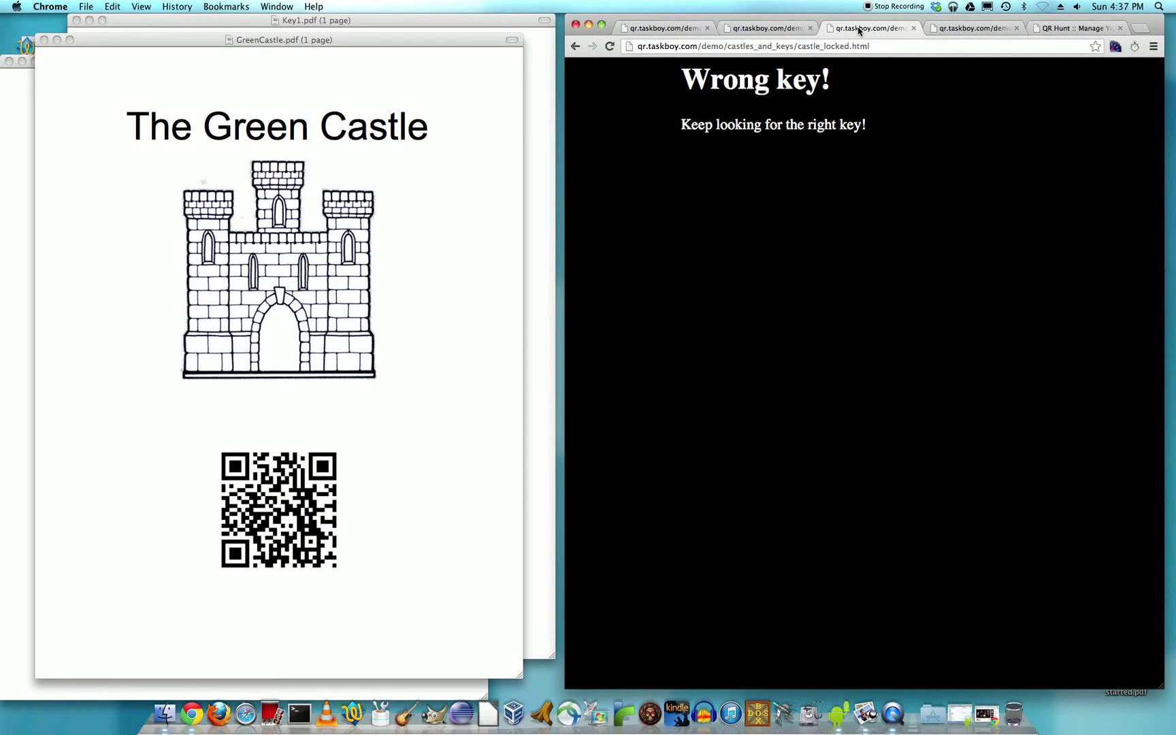
double_click(853, 48)
left_click(888, 46)
Bring Key1.pdf to the front and examine the key.html page's text.
left_click(505, 19)
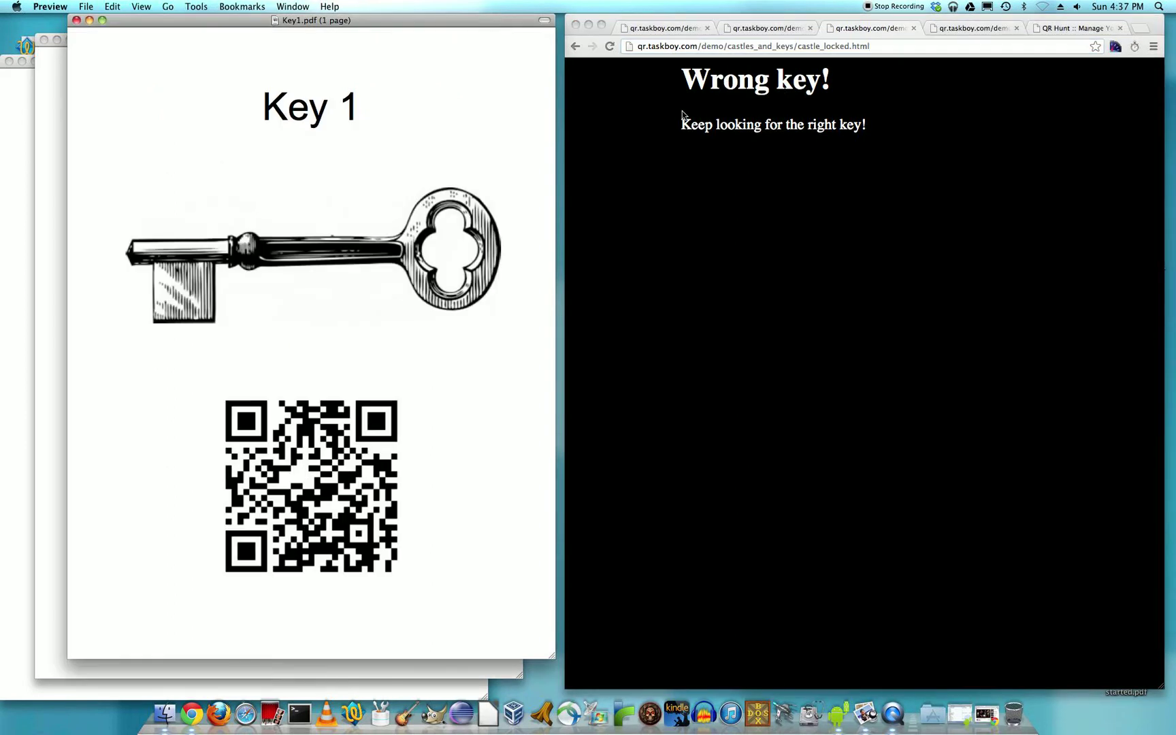
left_click(769, 31)
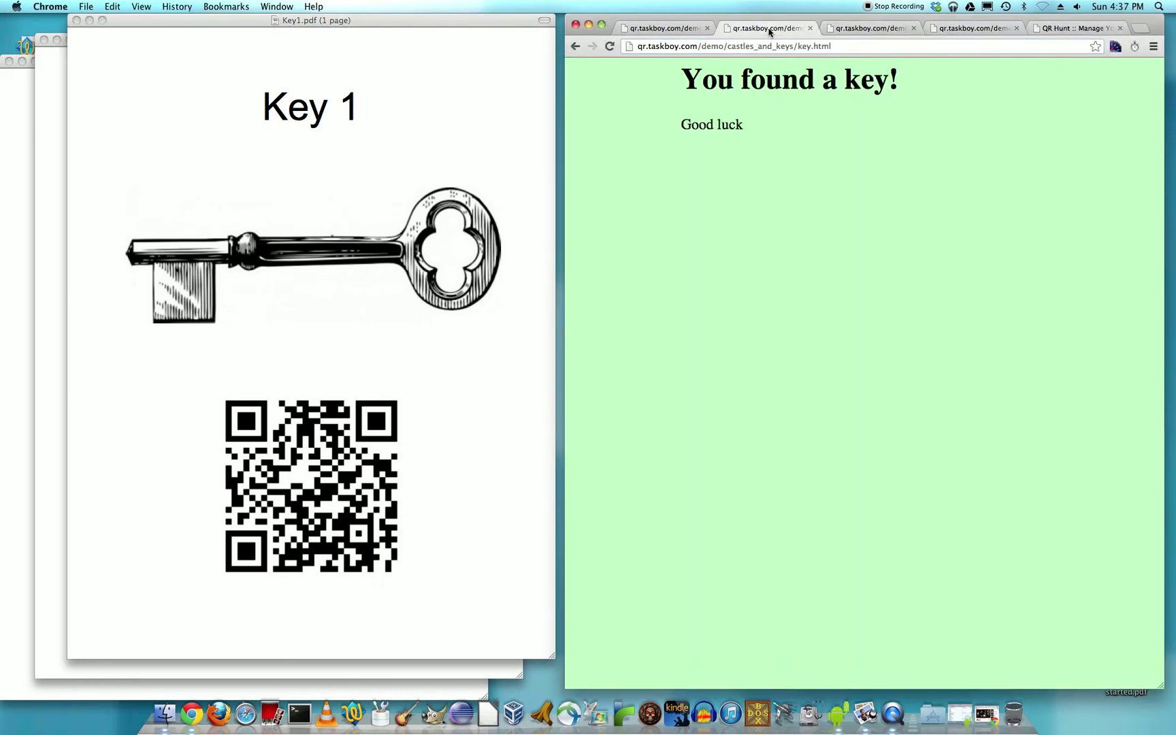
left_click_drag(672, 95, 810, 158)
left_click(804, 156)
Return to GreenCastle.pdf and compare the castle_locked.html and castle_open.html pages.
left_click(54, 113)
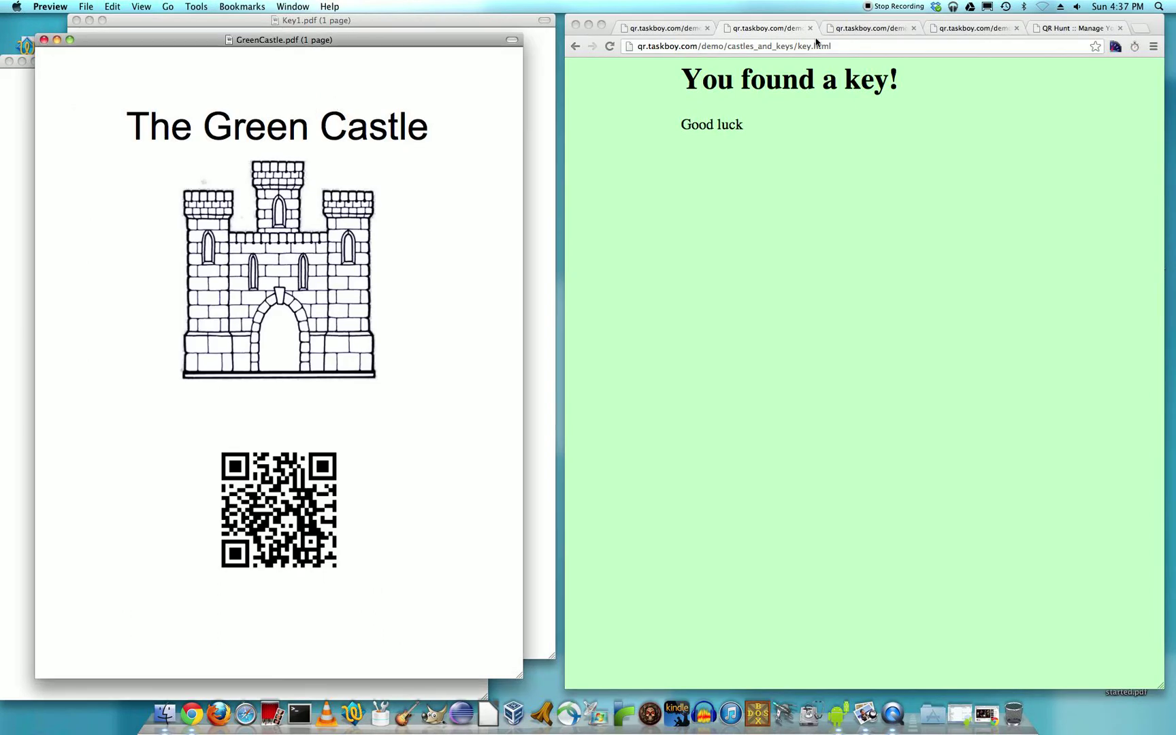
left_click(869, 30)
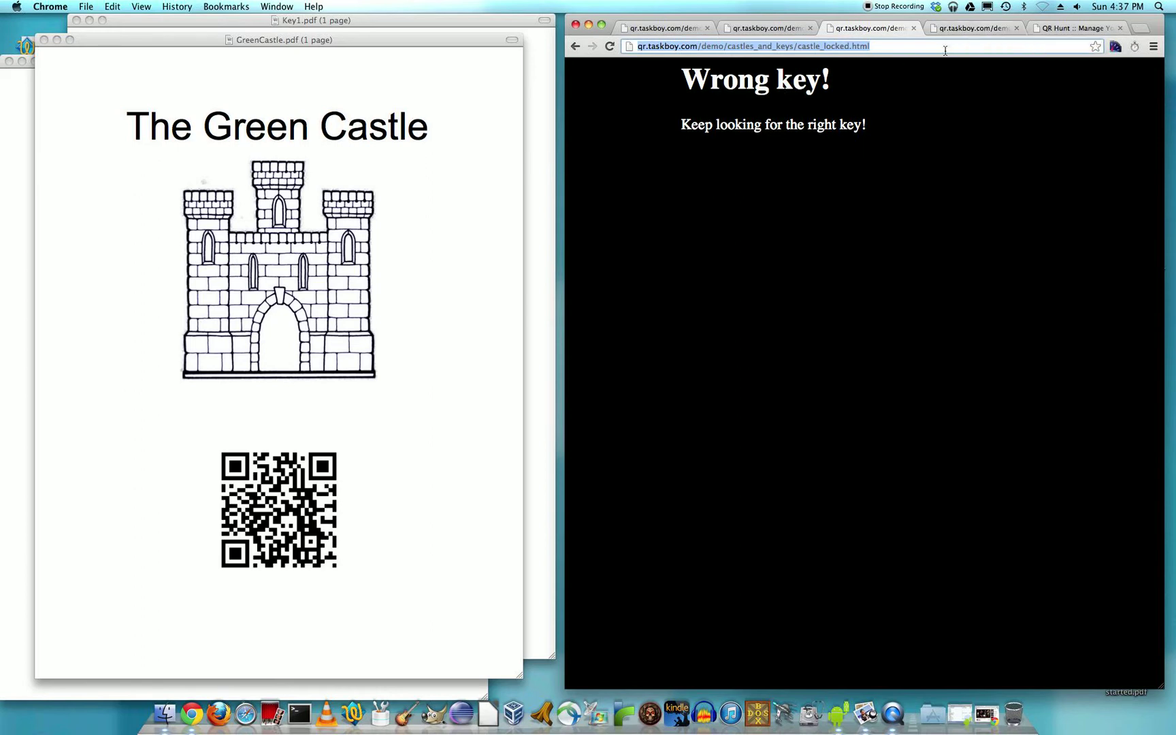
left_click(961, 31)
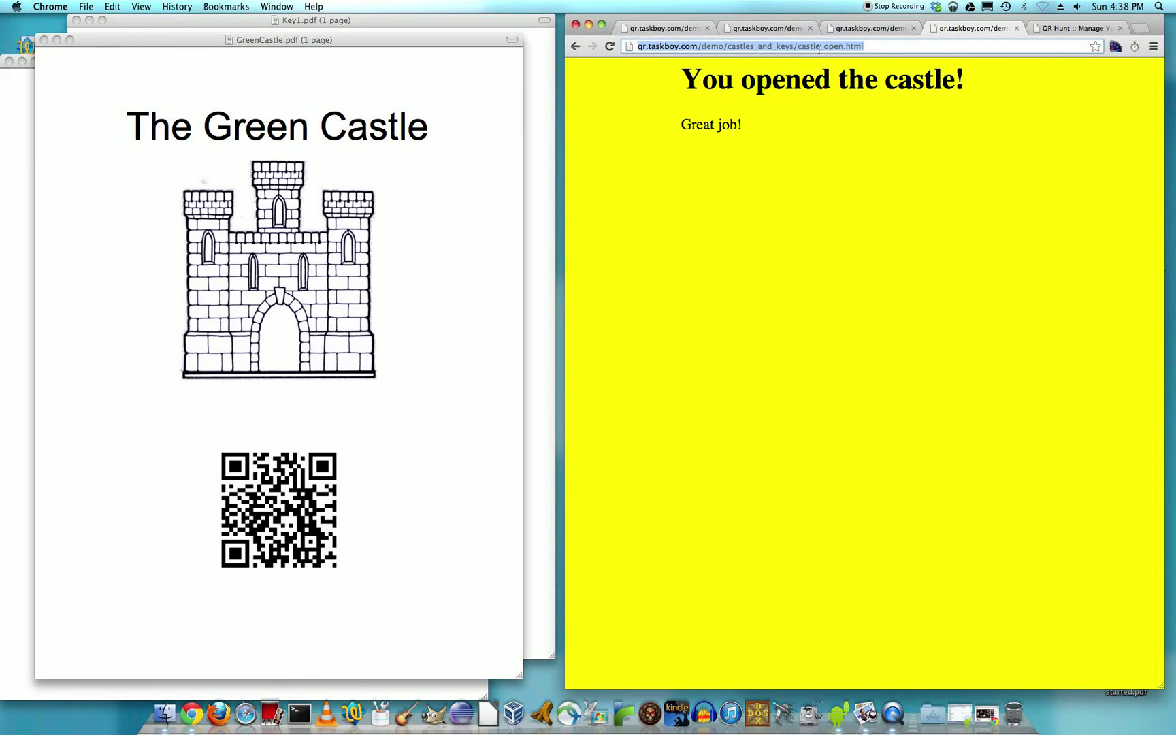
Show the QR Hunt game management page, and view the Key1.pdf and ChooseBadger.pdf sheets again.
left_click(1056, 34)
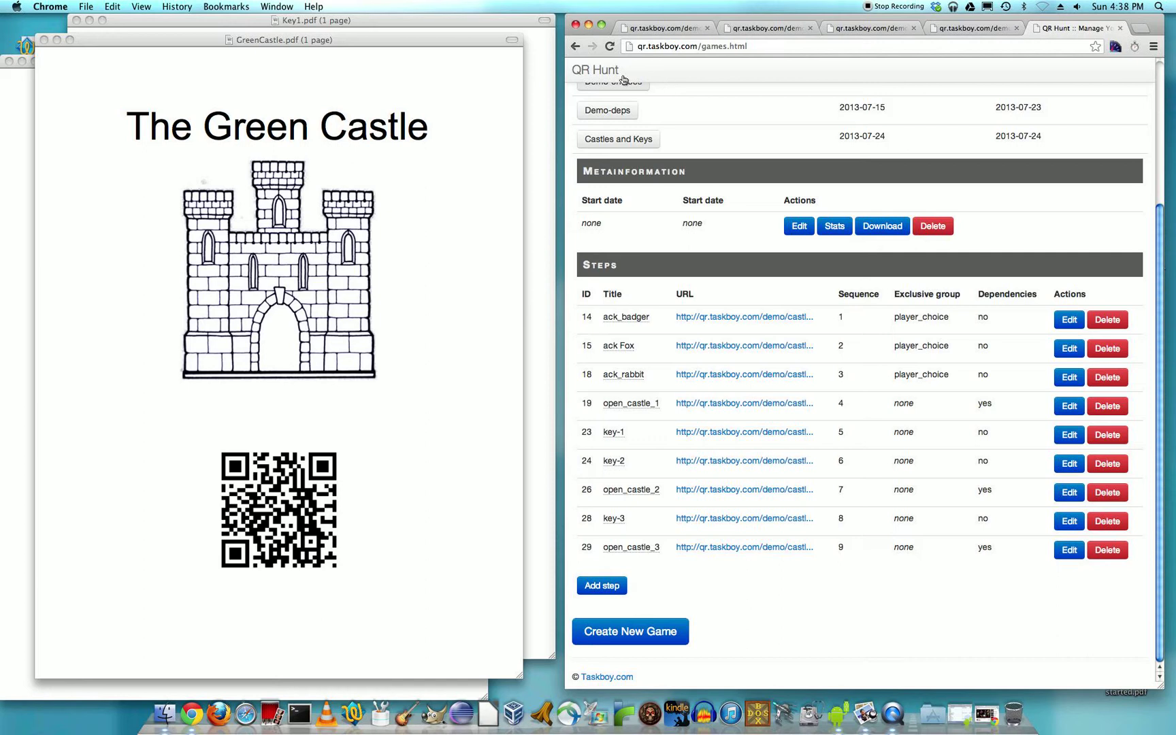
left_click(368, 169)
left_click(394, 22)
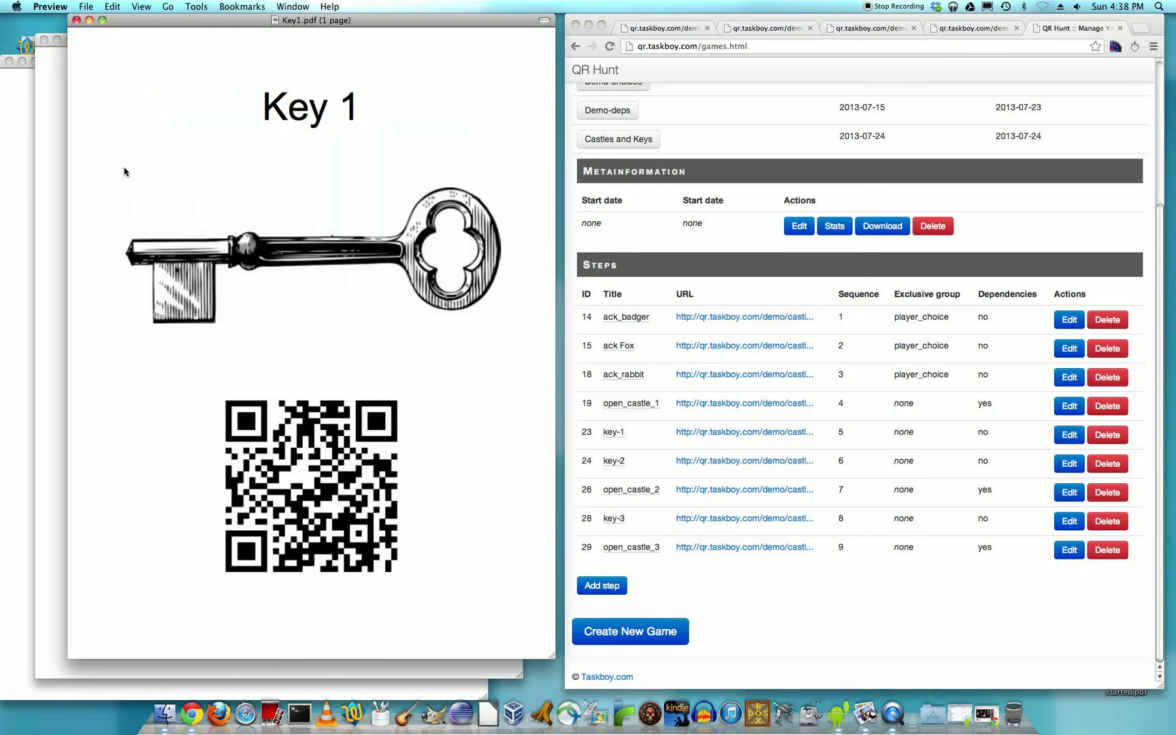
left_click(32, 168)
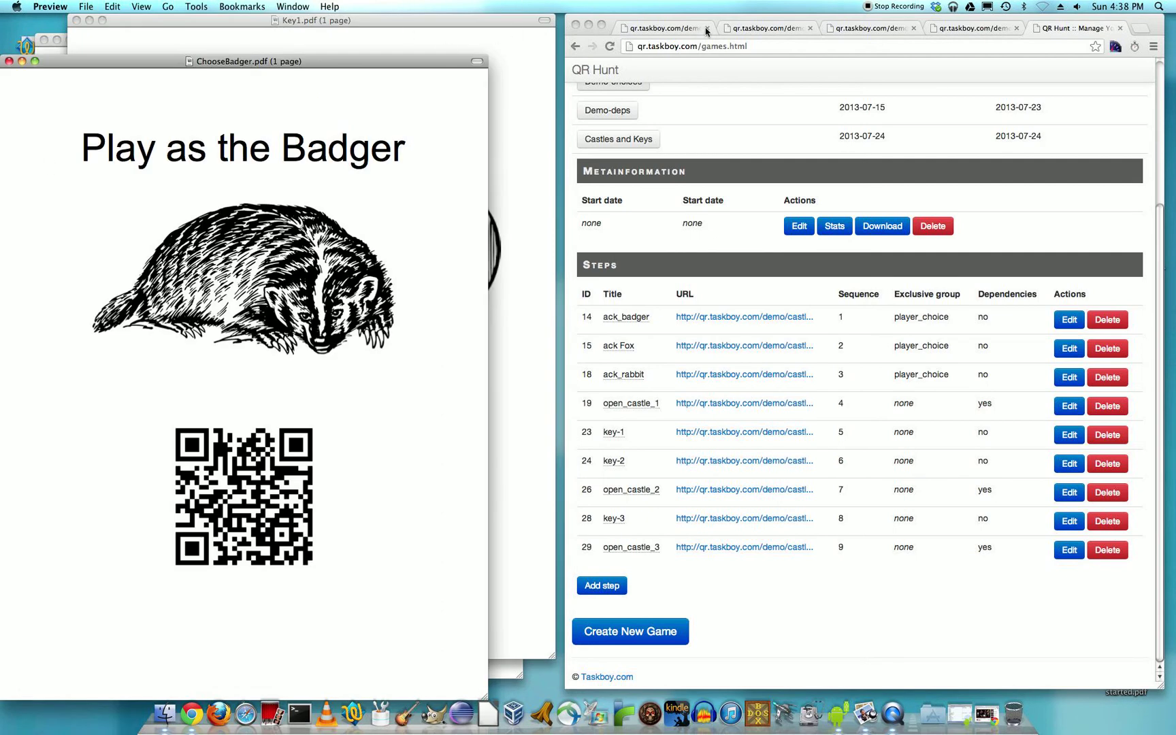
Revisit the Badger welcome page and the key.html page, checking the key page's address.
left_click(672, 30)
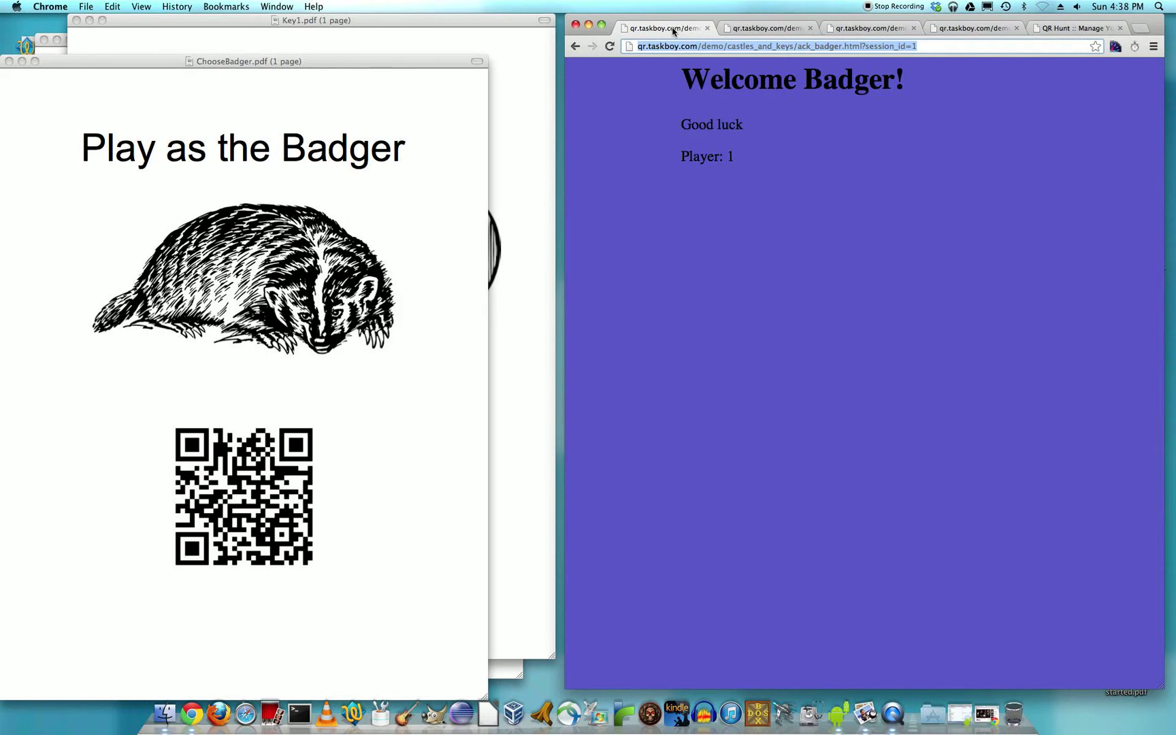
left_click(774, 30)
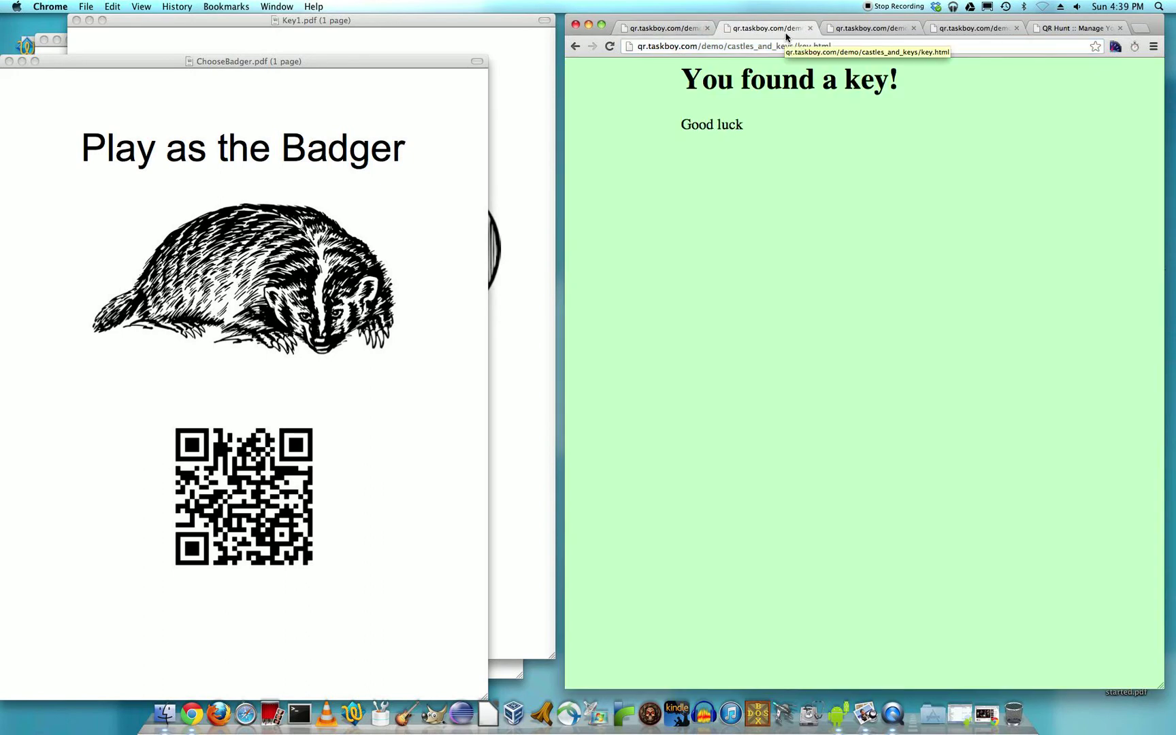
left_click(839, 46)
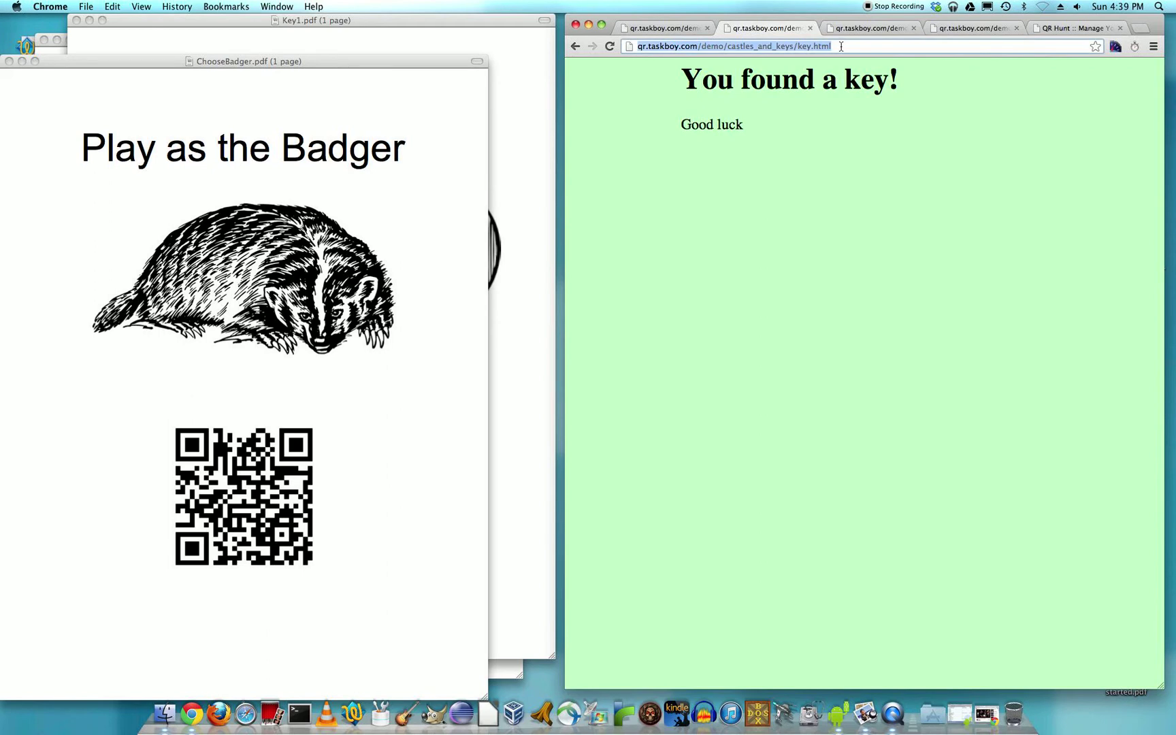
left_click(841, 46)
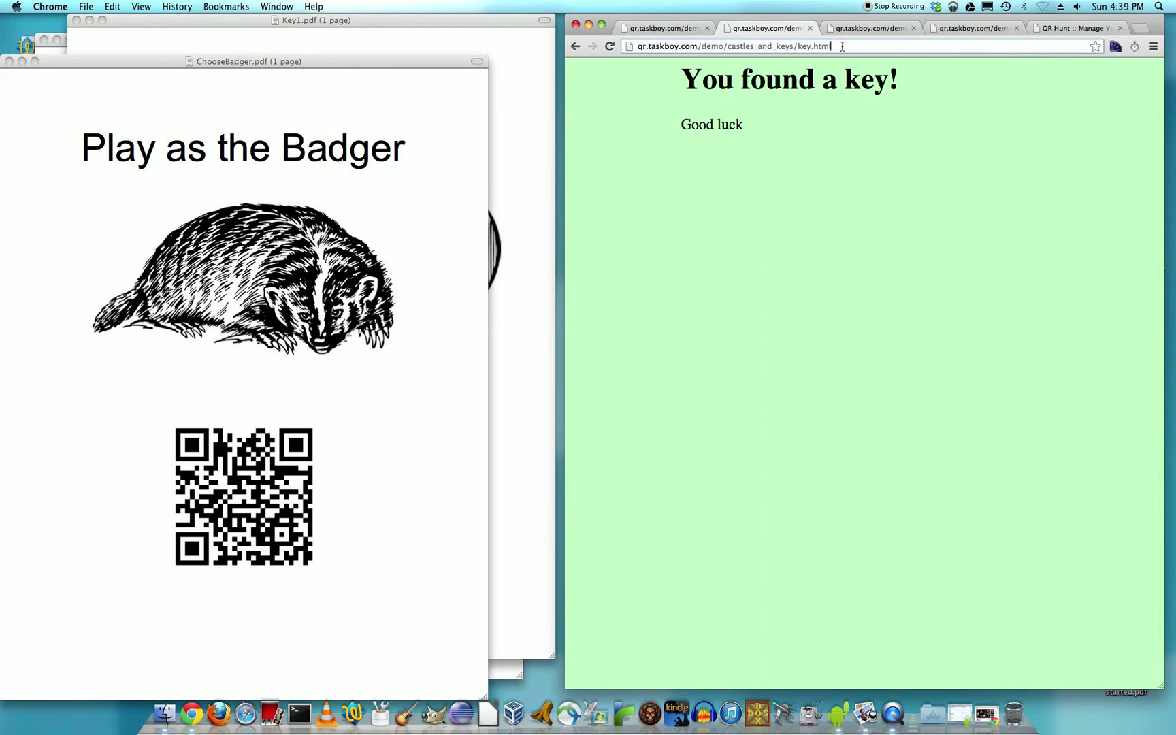
From the Castles and Keys game's step list, open the ack_badger step for editing and examine its title and URL.
left_click(956, 29)
left_click(1069, 29)
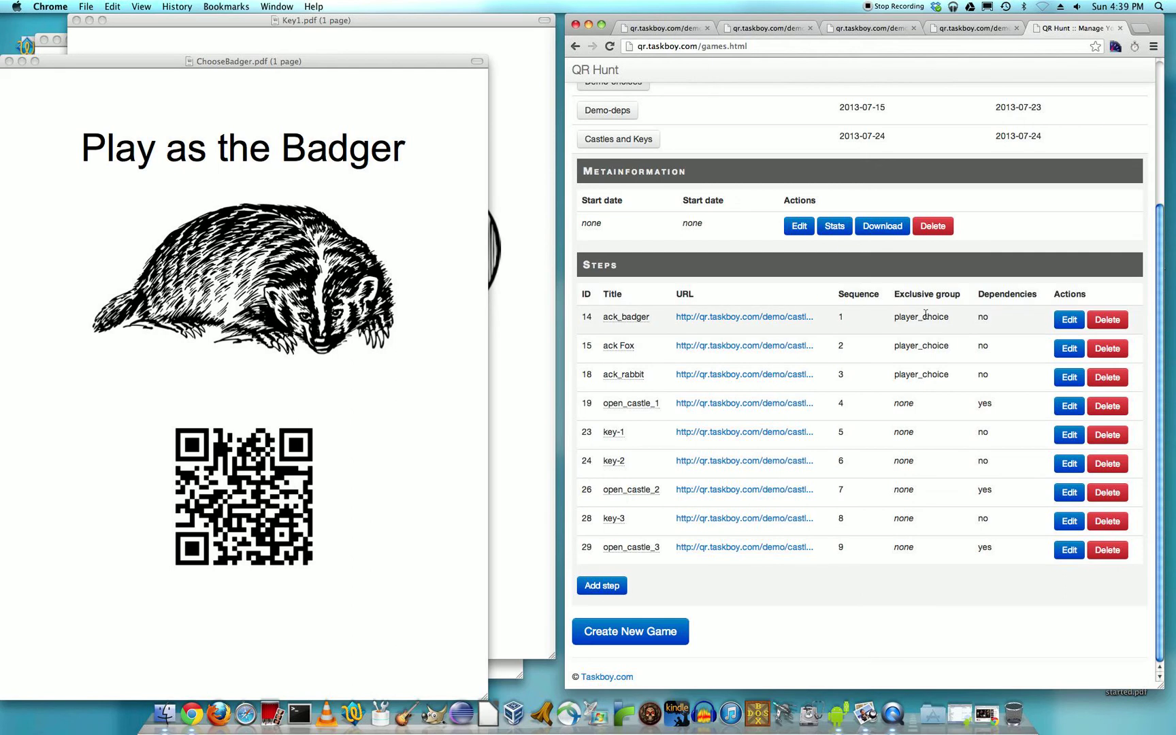
left_click(1068, 320)
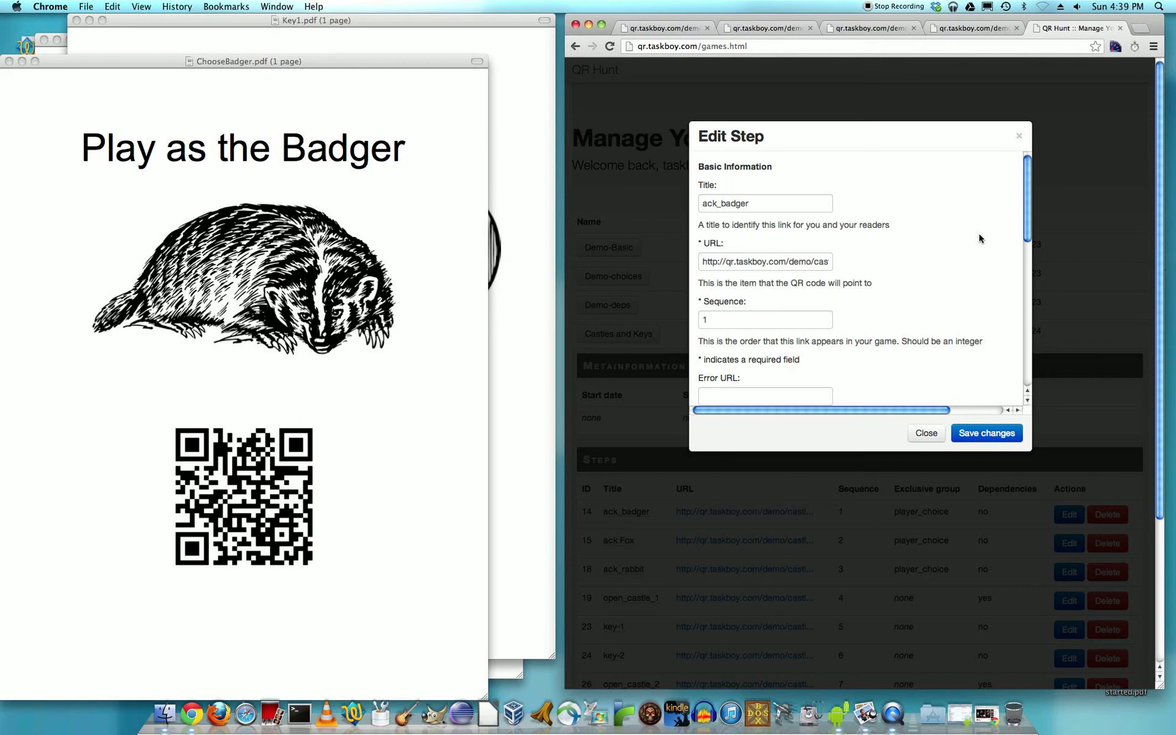
left_click(759, 204)
left_click_drag(798, 264, 863, 267)
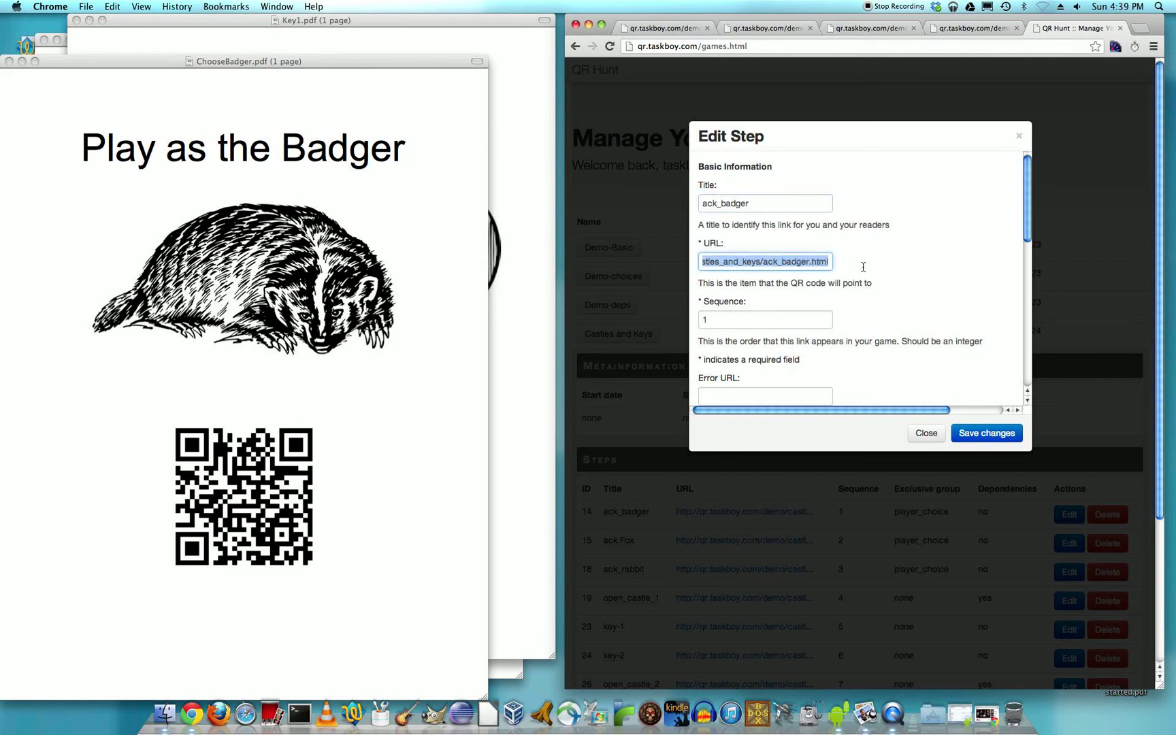
left_click(806, 266)
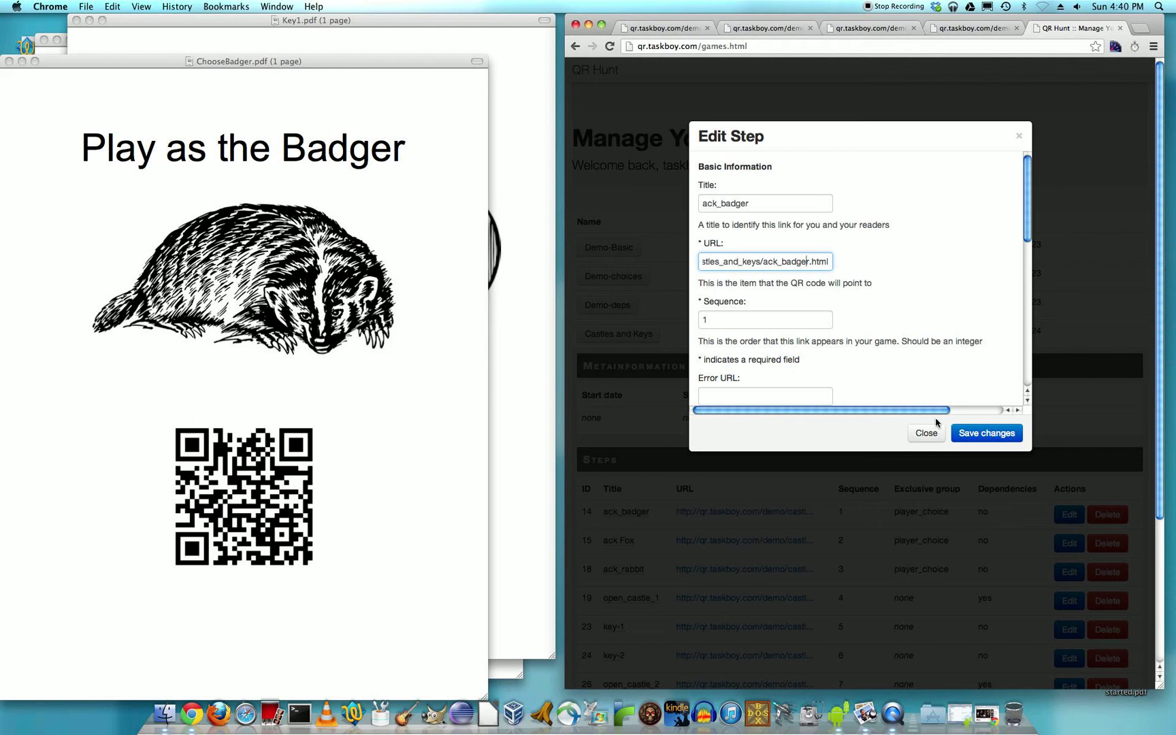
Review the ack_badger step's sequence, error URL, exclusive choice group and required links, and close it without saving.
scroll(845, 344, "down", 10)
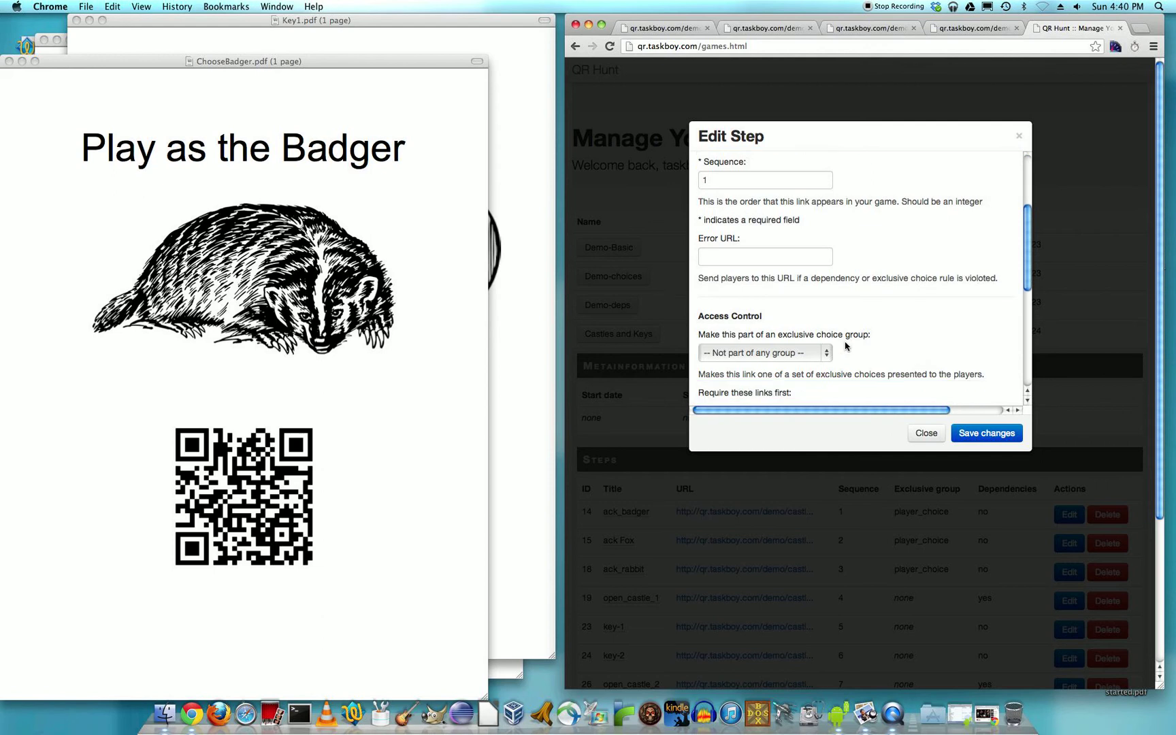
scroll(846, 345, "up", 10)
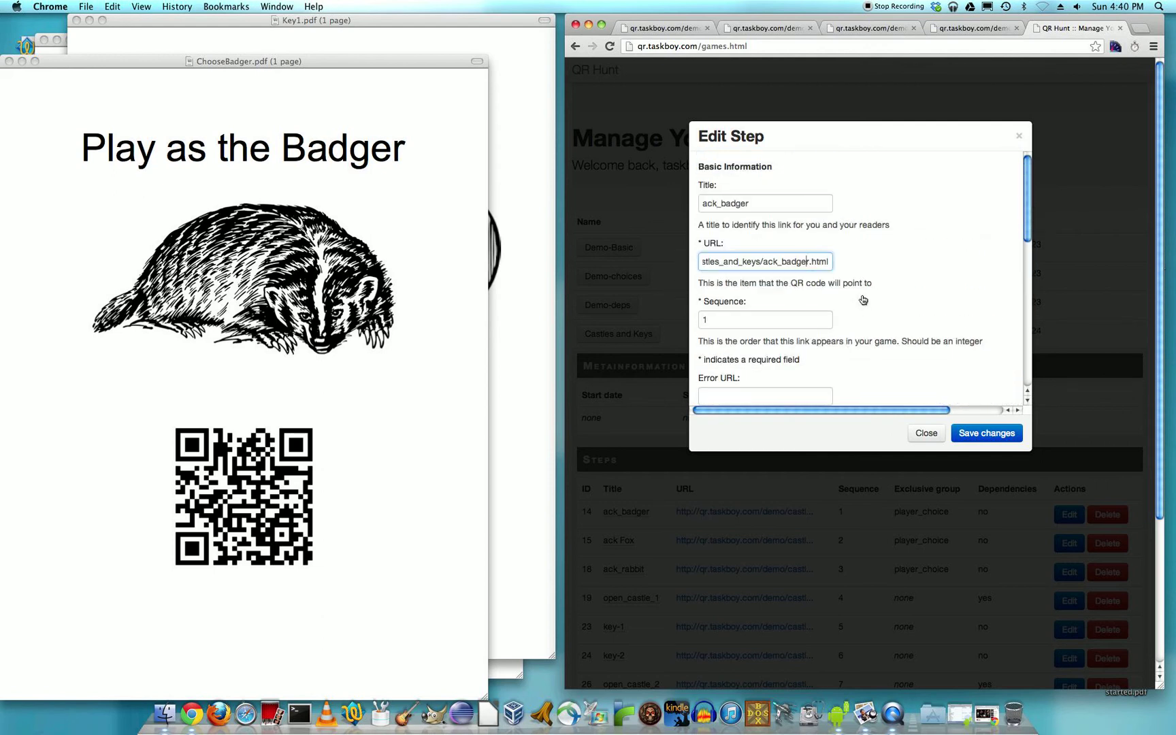
scroll(846, 360, "down", 5)
left_click(814, 350)
left_click(894, 347)
scroll(893, 348, "down", 3)
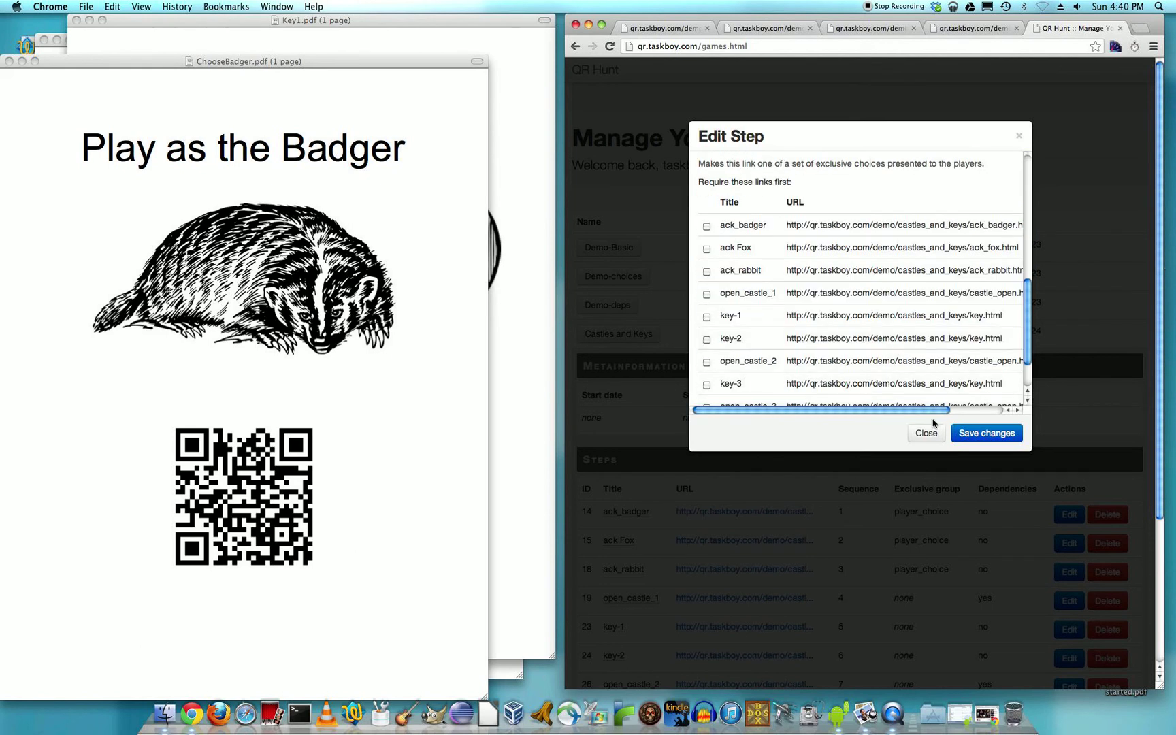
left_click(926, 434)
Open the key-1 step, review its URL, sequence, choice group and required links, and close it without saving.
scroll(917, 441, "down", 4)
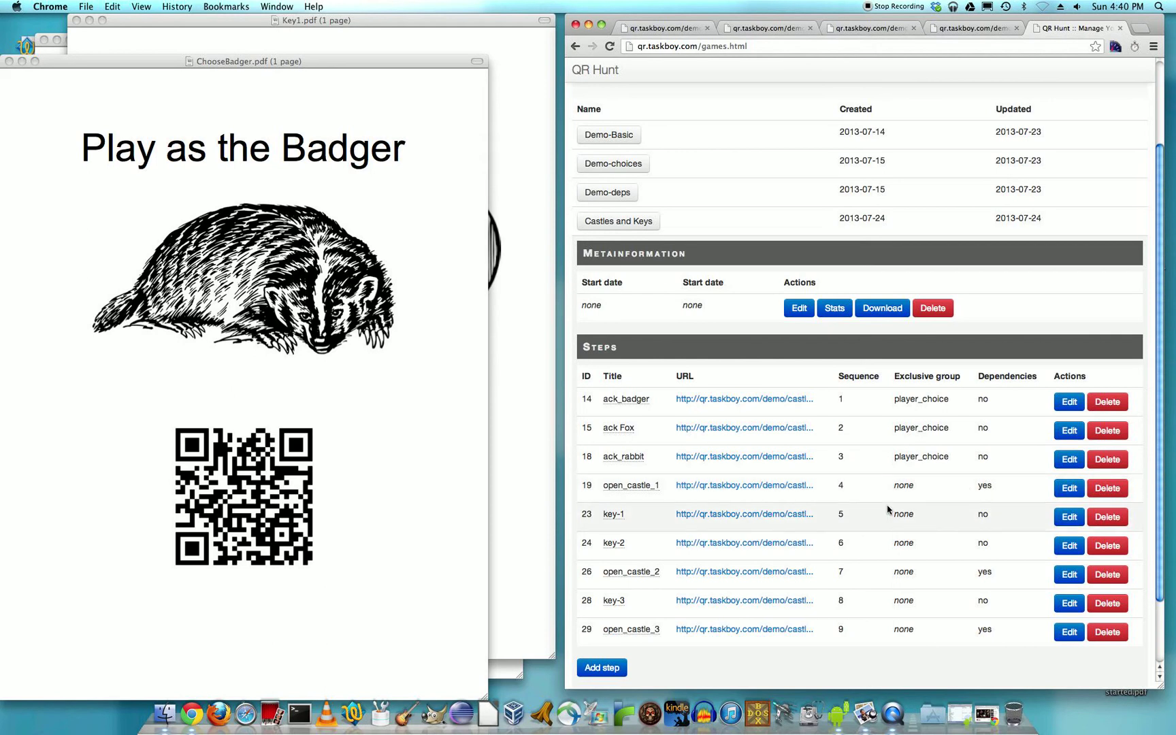
left_click(1057, 518)
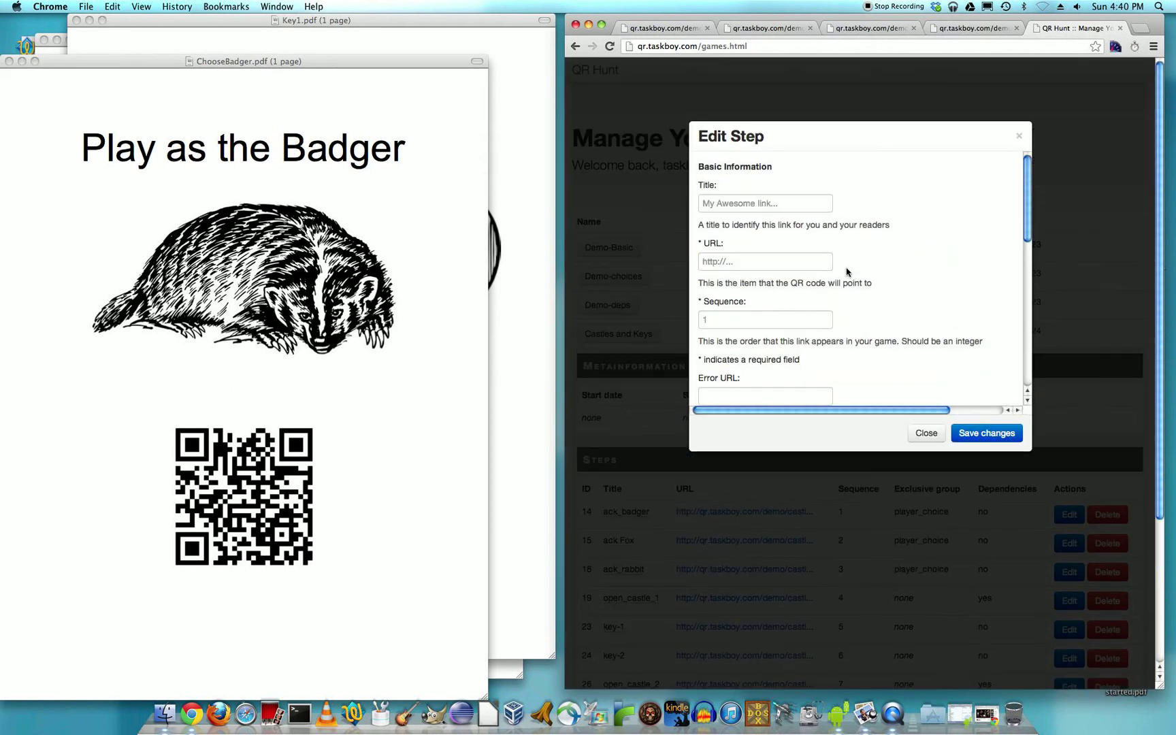
left_click_drag(715, 267, 887, 262)
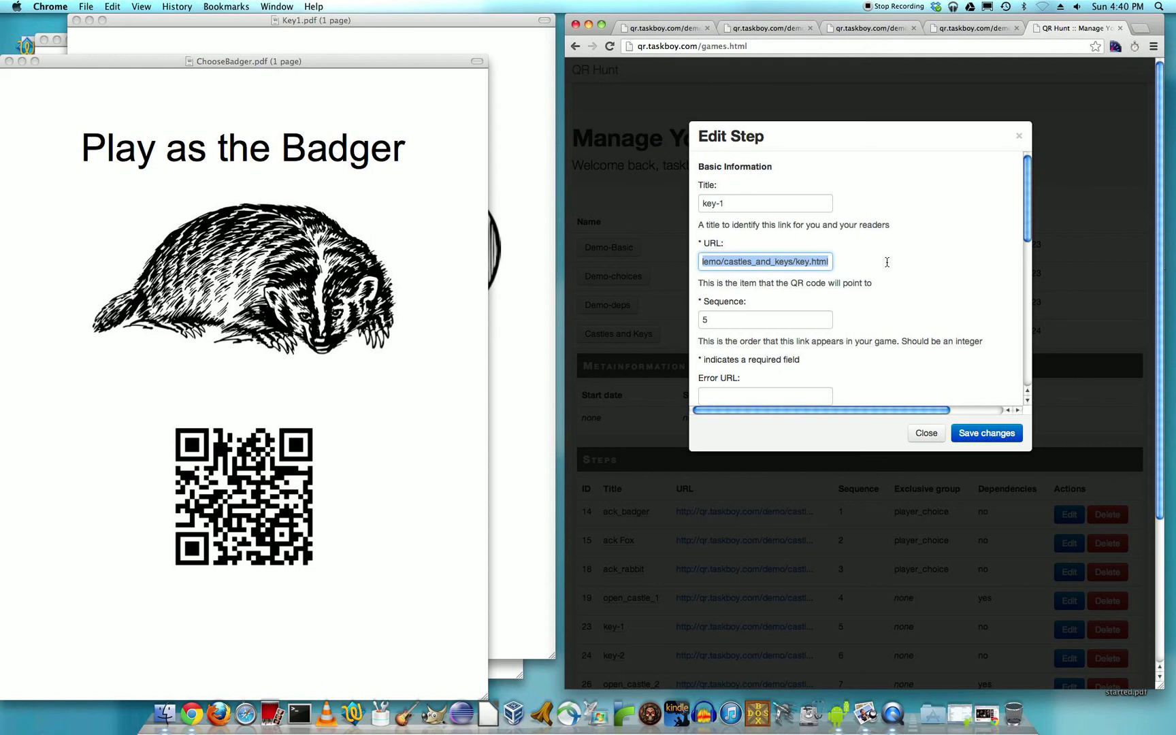
scroll(843, 301, "down", 3)
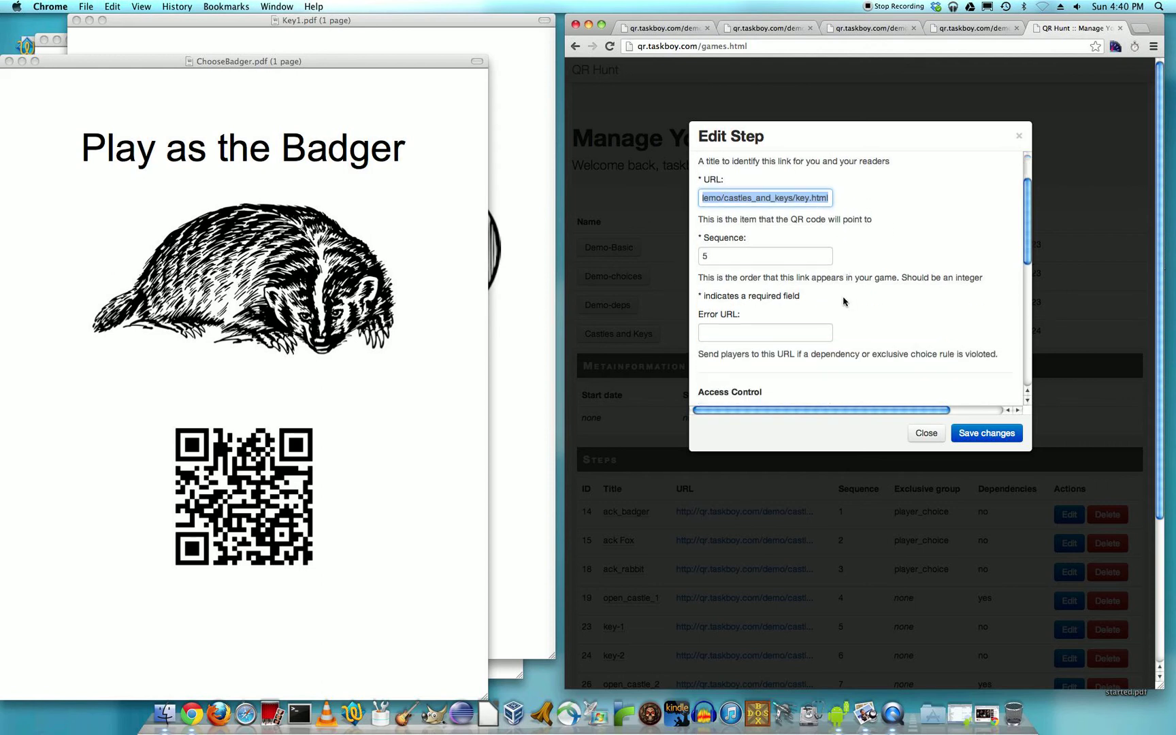
scroll(844, 302, "down", 5)
left_click(829, 310)
left_click(886, 307)
scroll(886, 306, "down", 10)
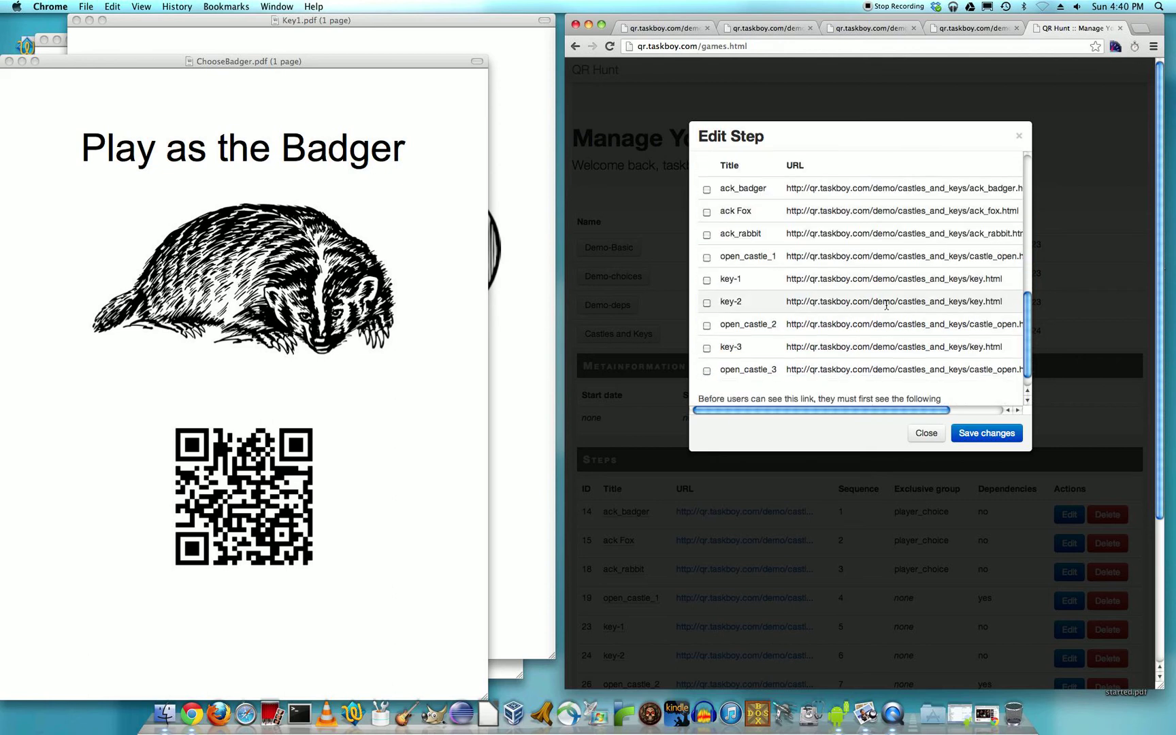
scroll(885, 306, "up", 15)
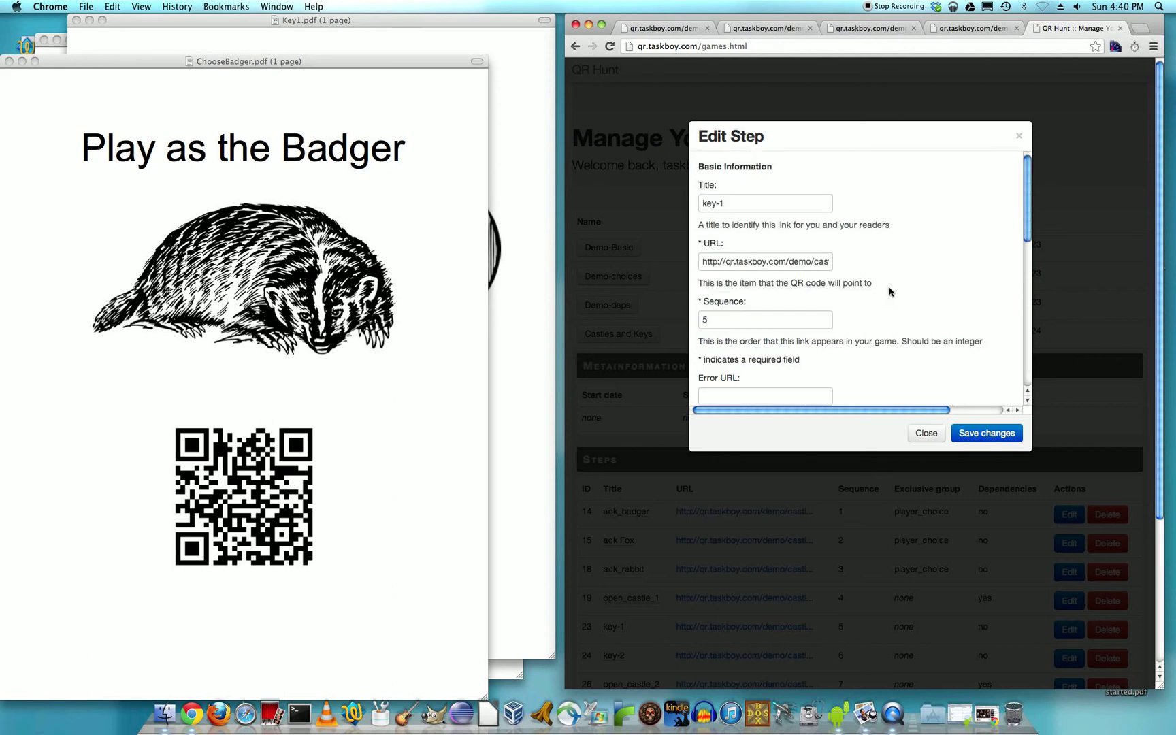
left_click(925, 435)
Open the open_castle_1 step for editing and review its title, exclusive choice group and the links required before it.
scroll(927, 437, "down", 5)
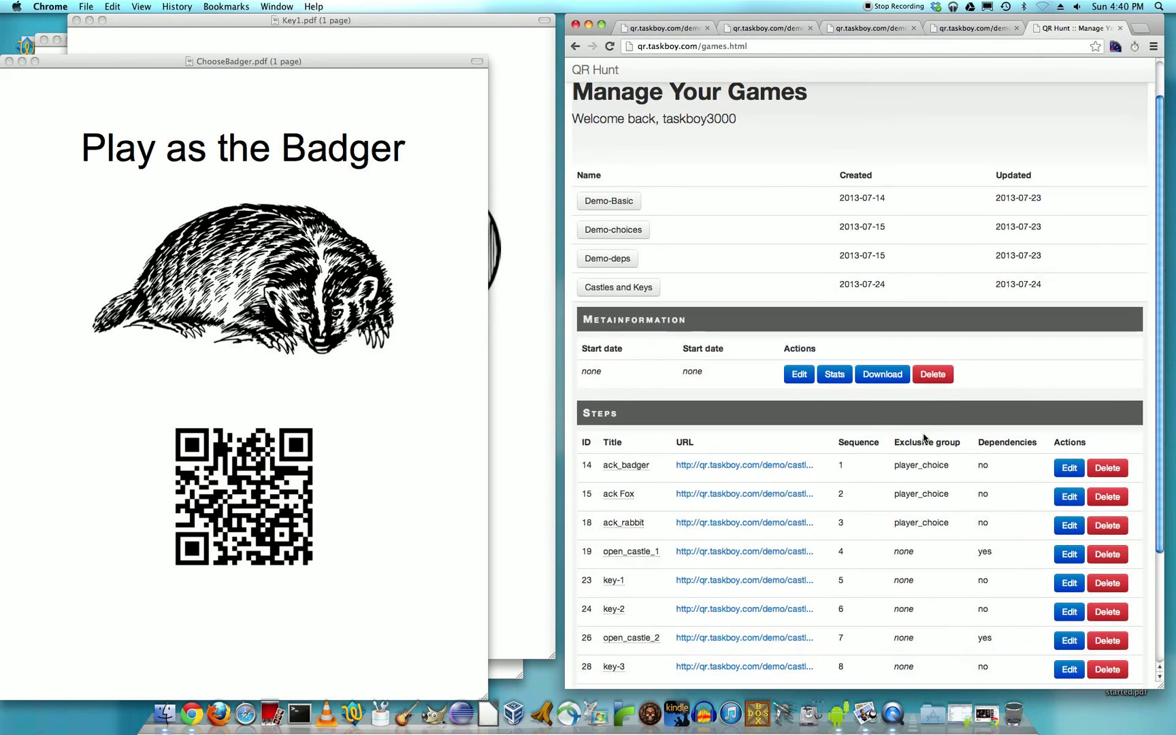
left_click(1059, 437)
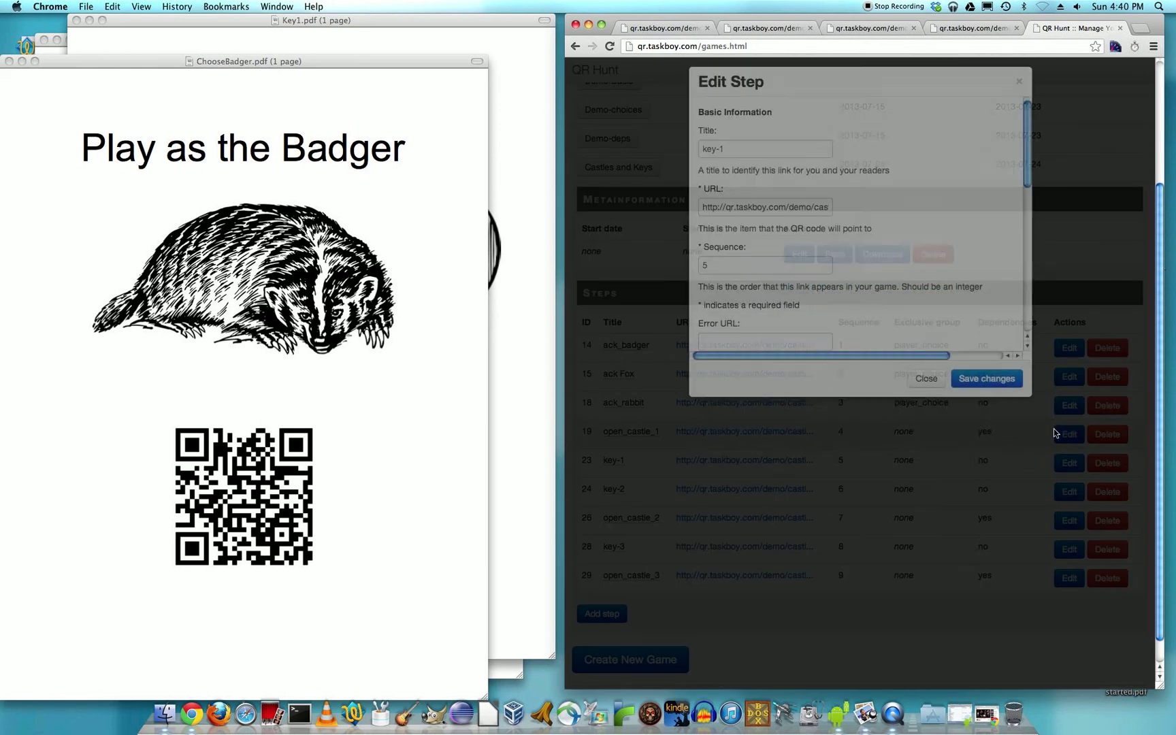
scroll(771, 230, "up", 3)
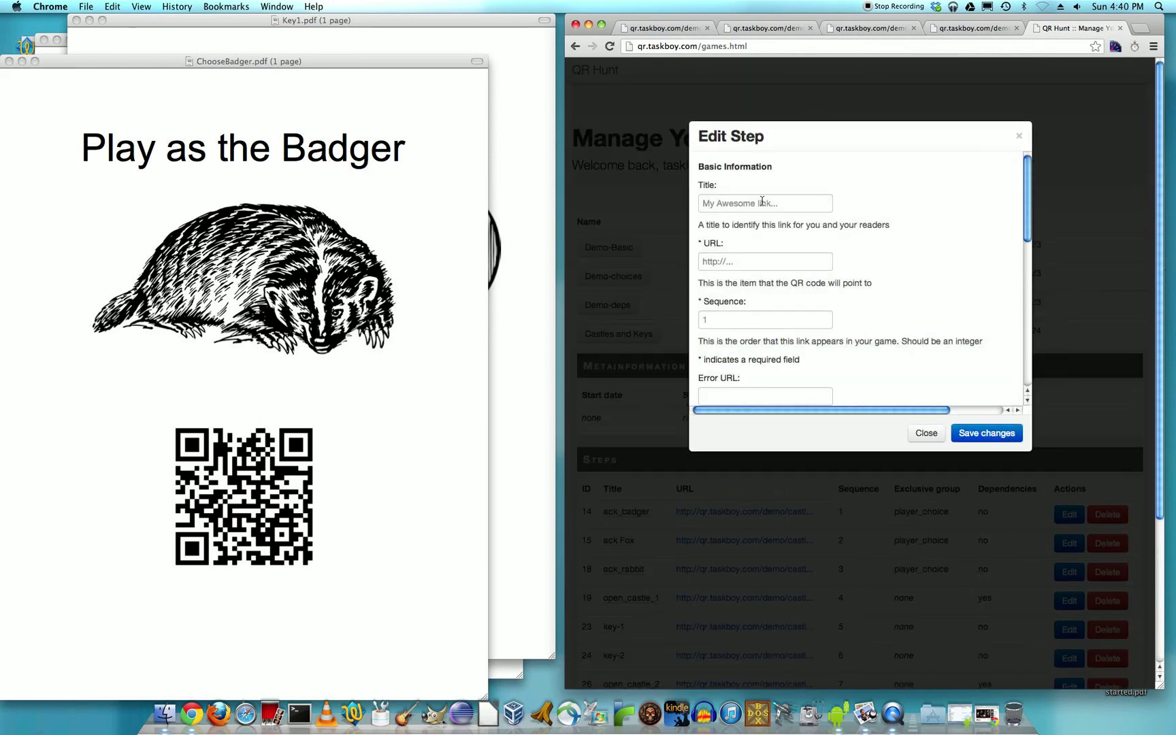
left_click(785, 205)
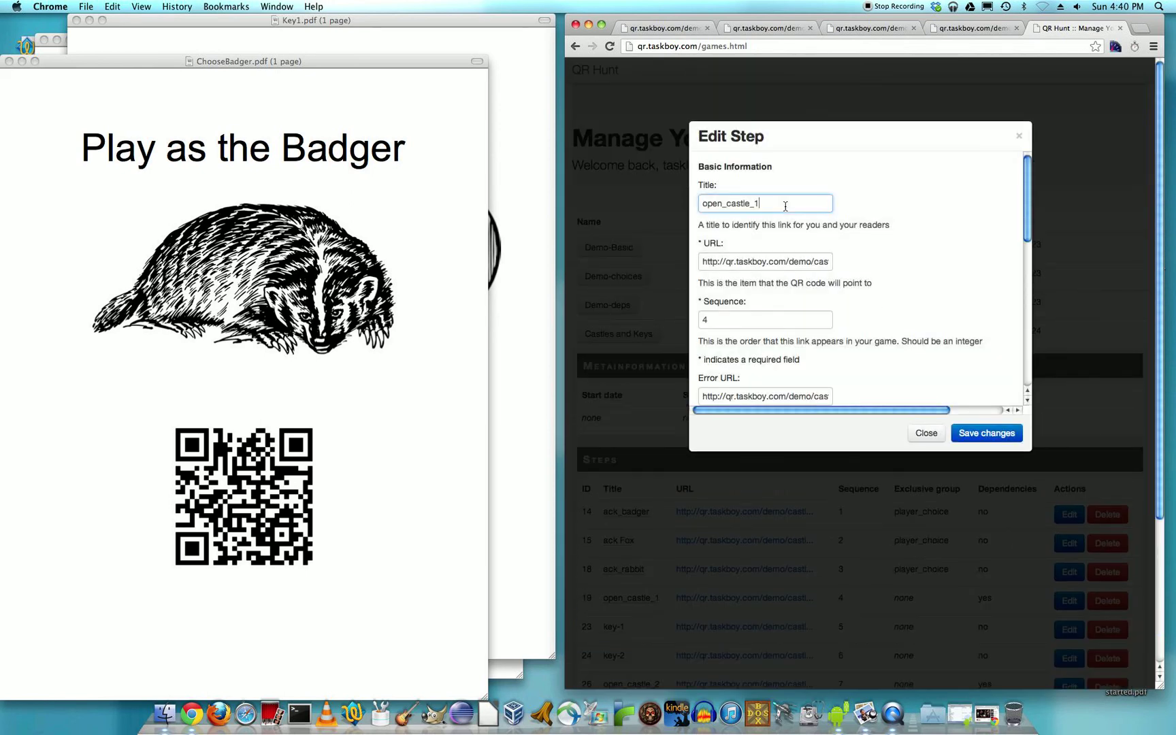
scroll(901, 300, "down", 10)
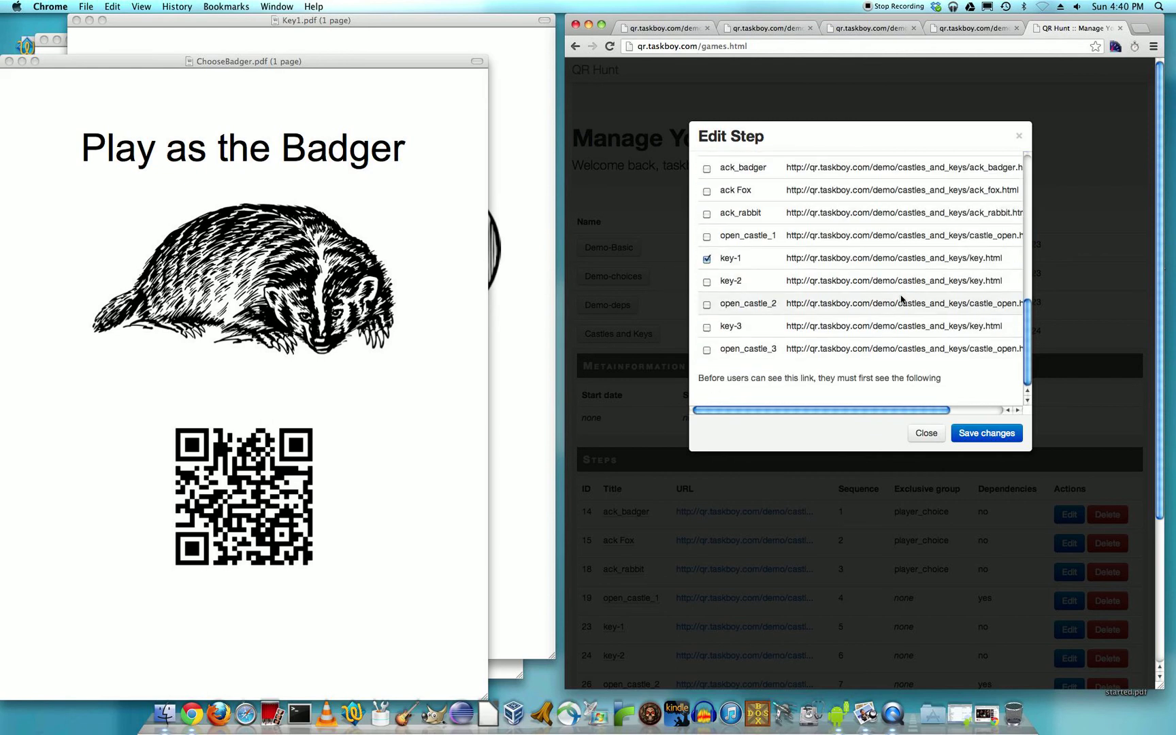
scroll(857, 283, "up", 2)
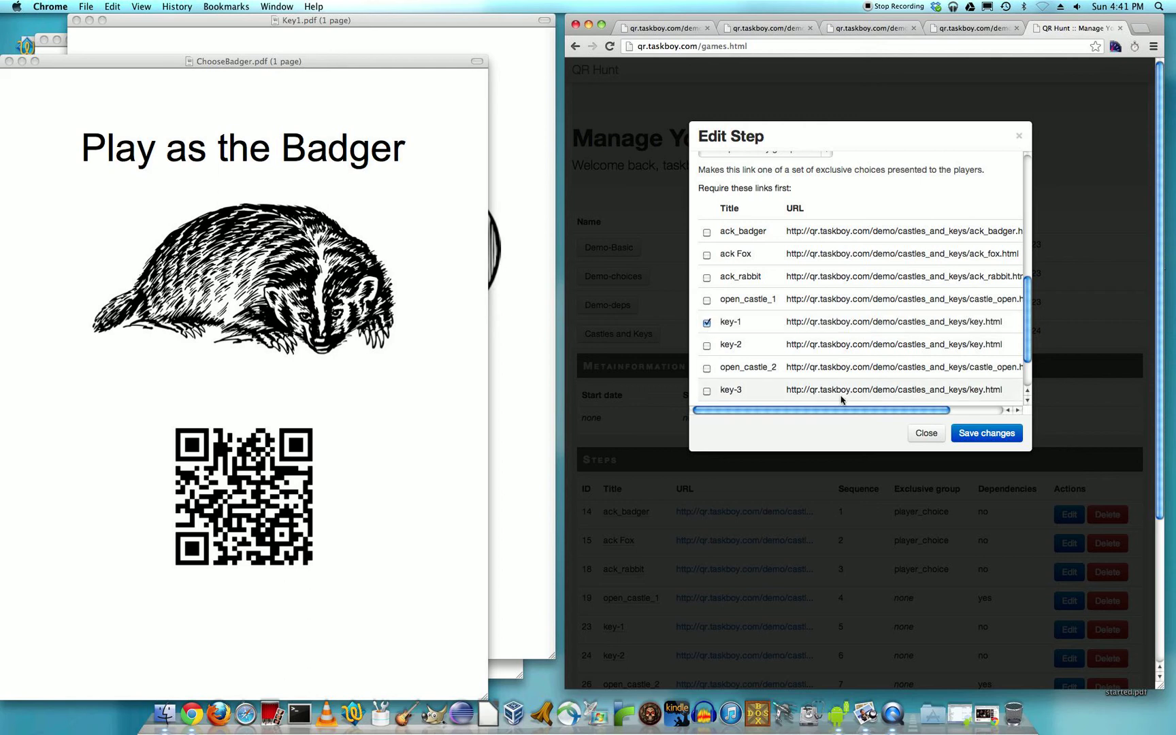
scroll(867, 327, "up", 1)
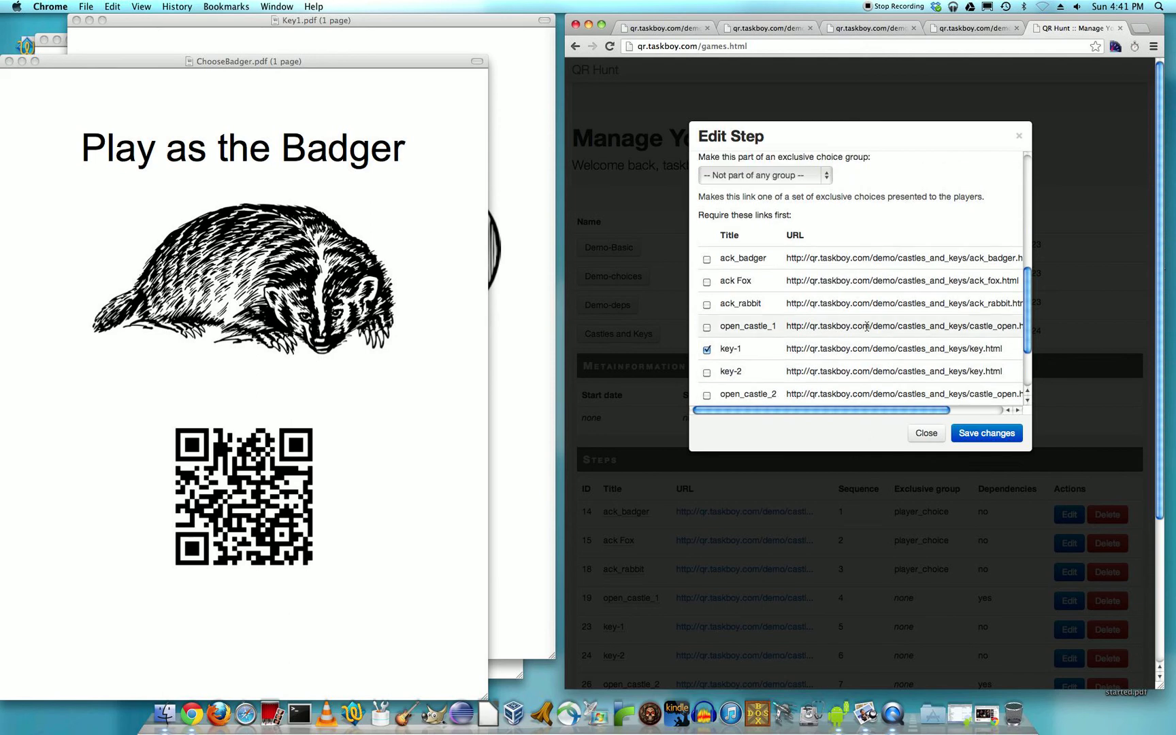
Examine the full error URL of the open_castle_1 step, close it without saving, and view the whole step list.
scroll(867, 327, "up", 8)
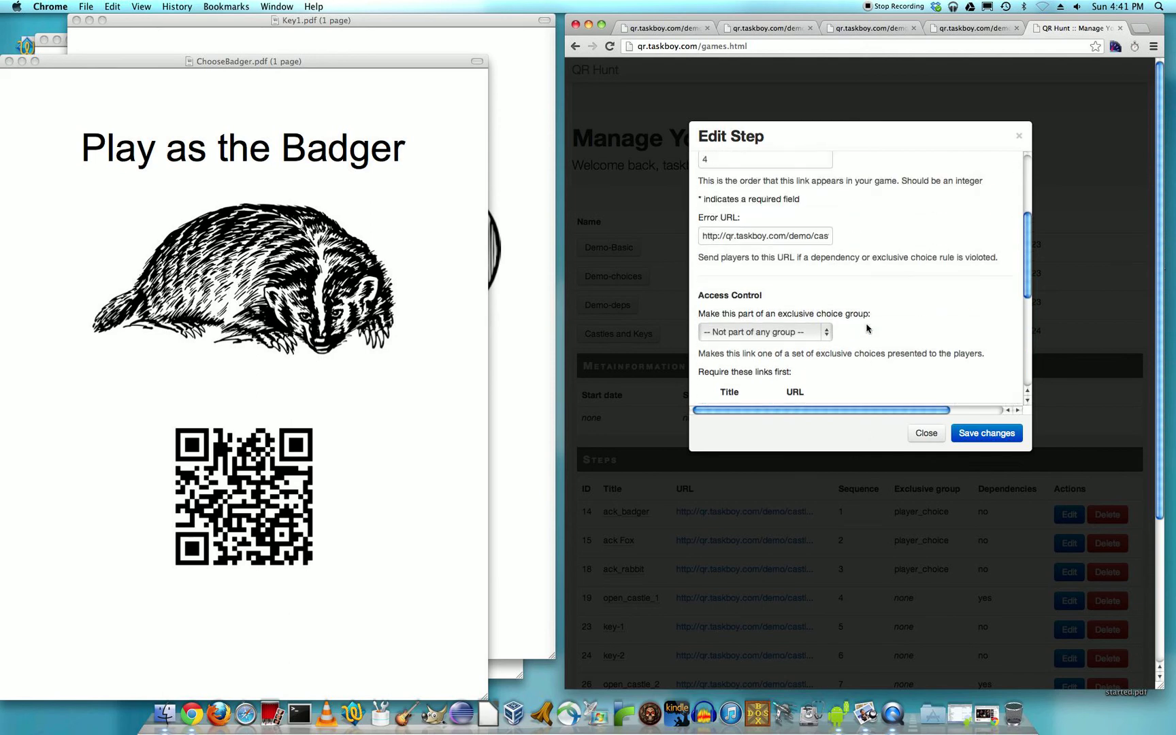
scroll(867, 327, "up", 2)
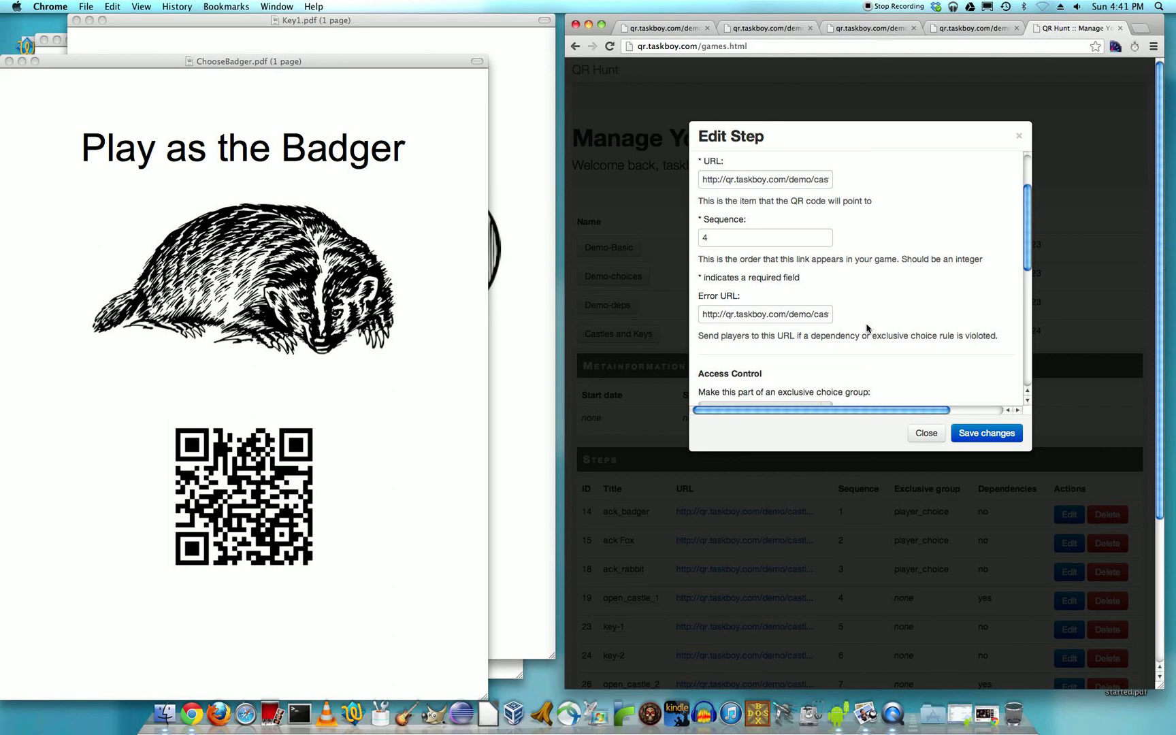
left_click_drag(781, 315, 852, 317)
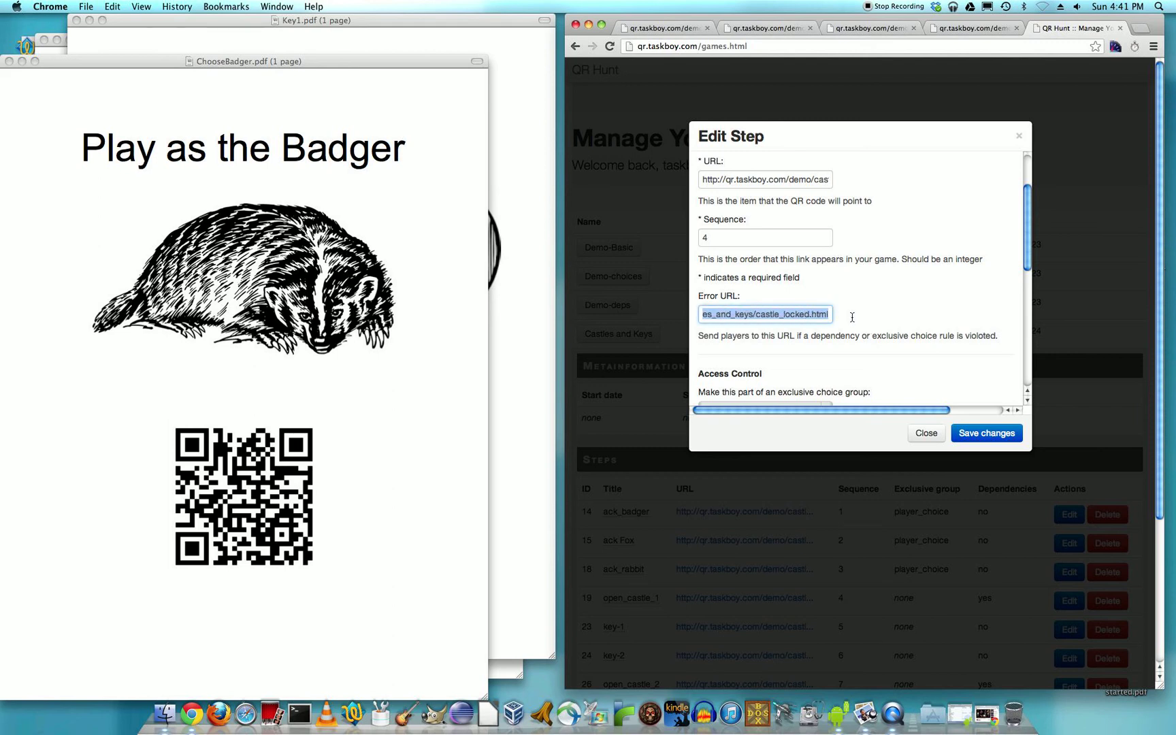
left_click(799, 315)
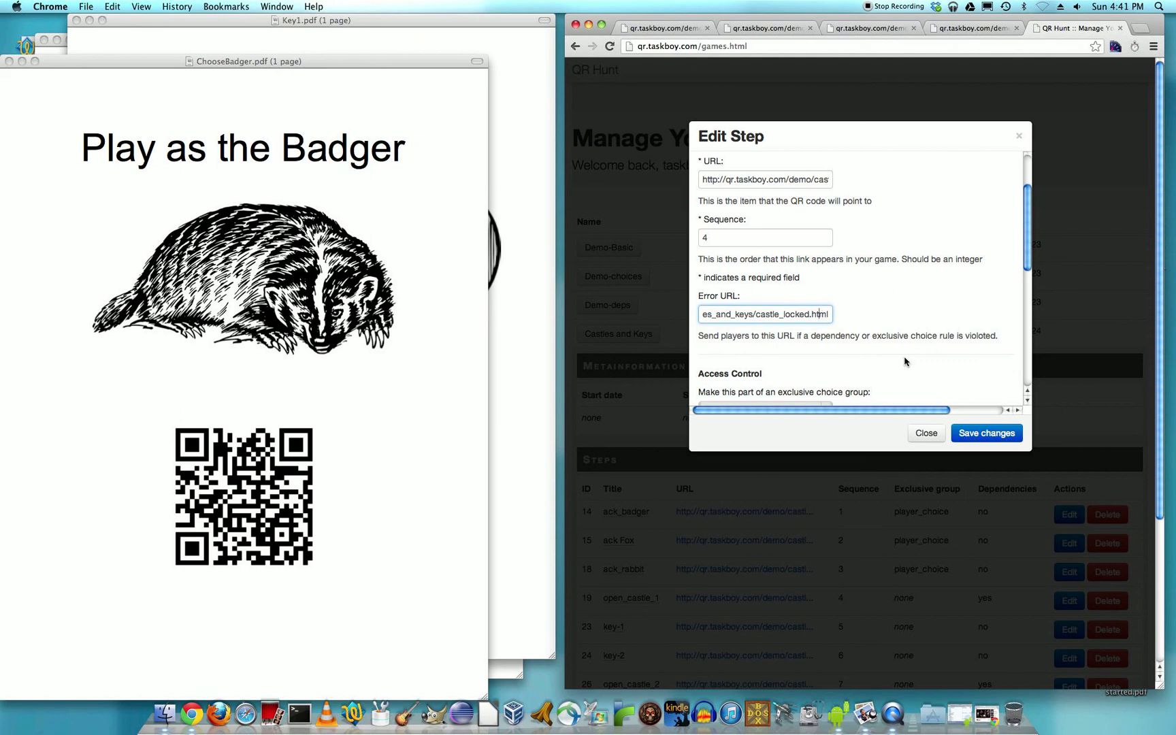
left_click_drag(780, 314, 855, 316)
left_click(778, 315)
left_click(931, 434)
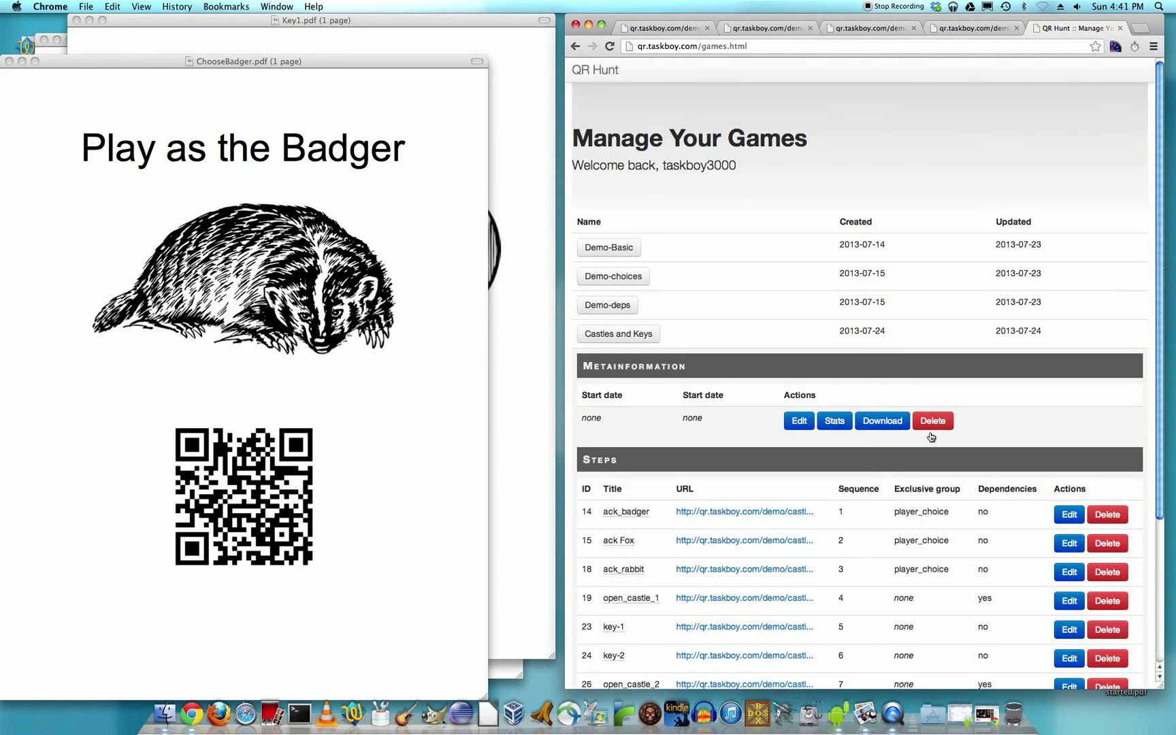
scroll(931, 436, "down", 5)
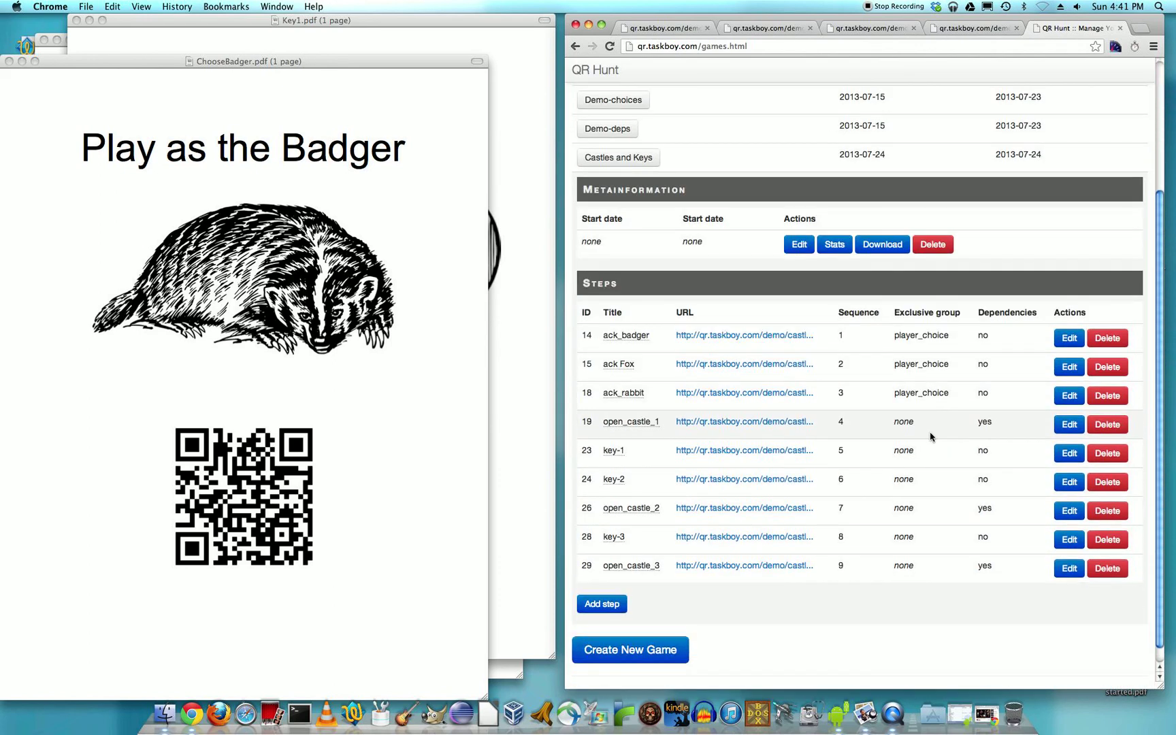